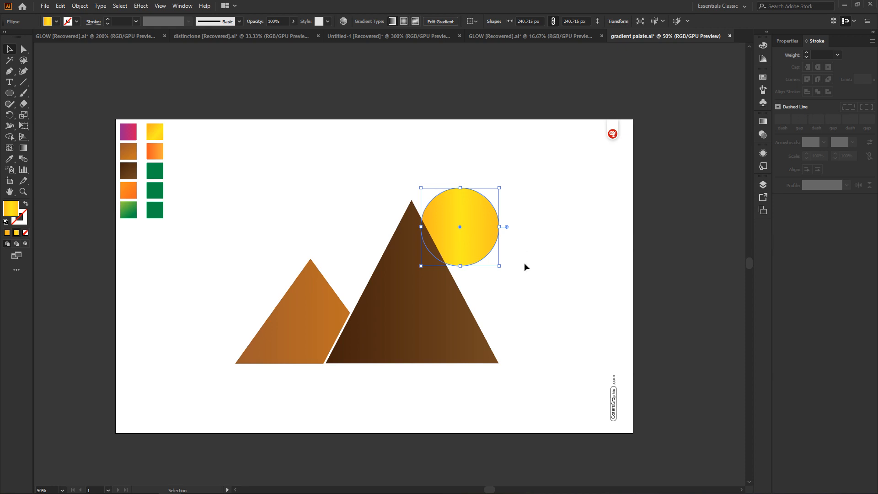
# Change the sun circle's fill to a radial gradient and redraw it diagonally from its upper-left edge toward the lower right
pyautogui.click(763, 121)
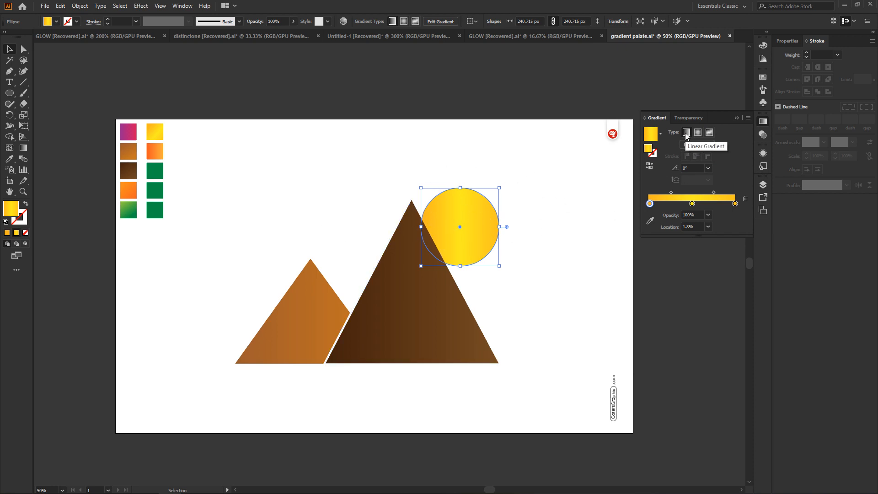
pyautogui.click(698, 132)
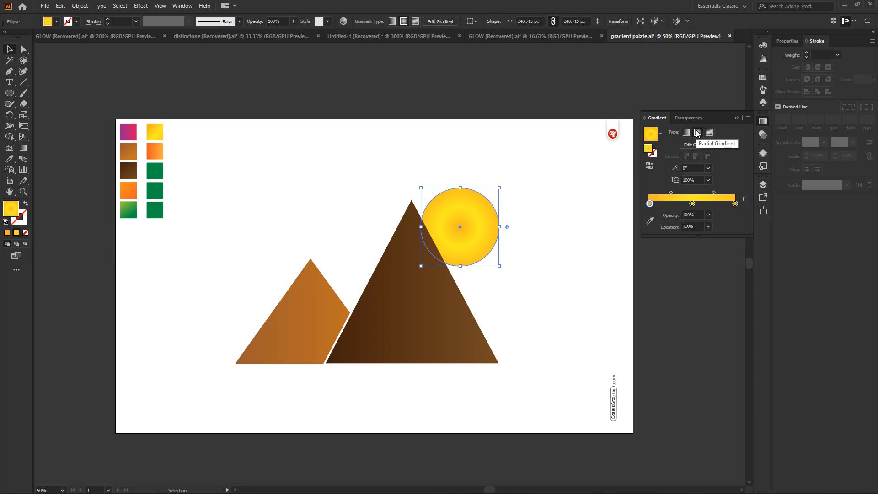
pyautogui.click(23, 148)
pyautogui.moveTo(422, 197); pyautogui.dragTo(479, 241)
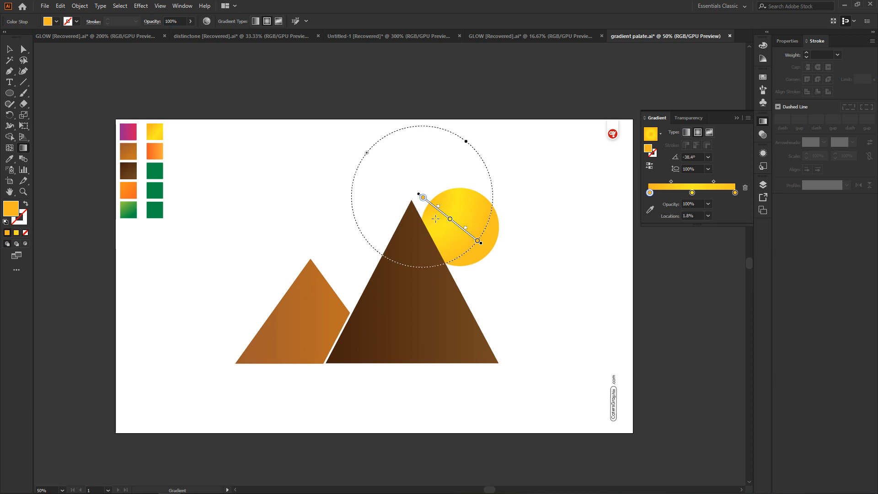
# Try shifting the yellow stop to 59.45% and redrawing the sun's radial gradient in other directions, and undo those changes
pyautogui.moveTo(438, 207); pyautogui.dragTo(455, 223)
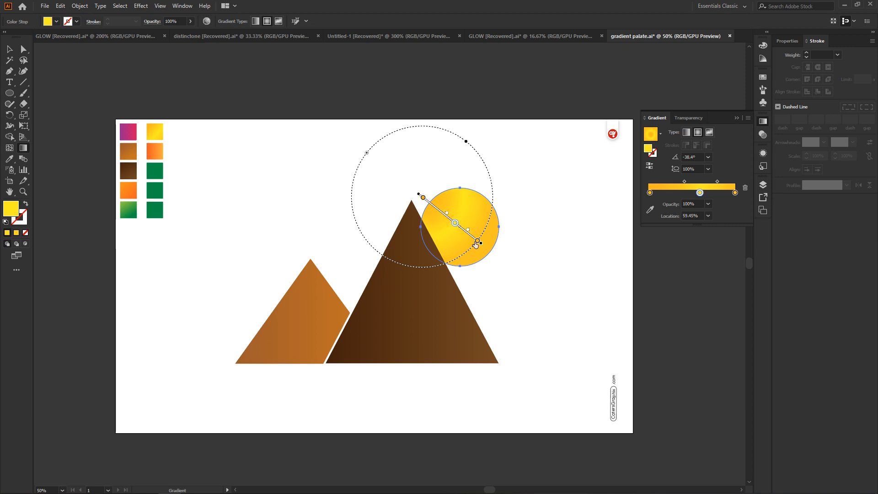
pyautogui.moveTo(480, 243); pyautogui.dragTo(506, 255)
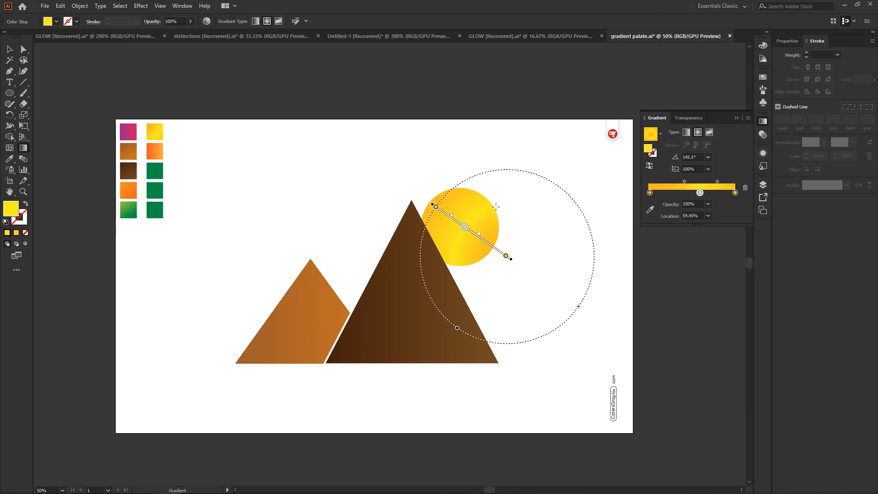
pyautogui.moveTo(506, 161); pyautogui.dragTo(464, 225)
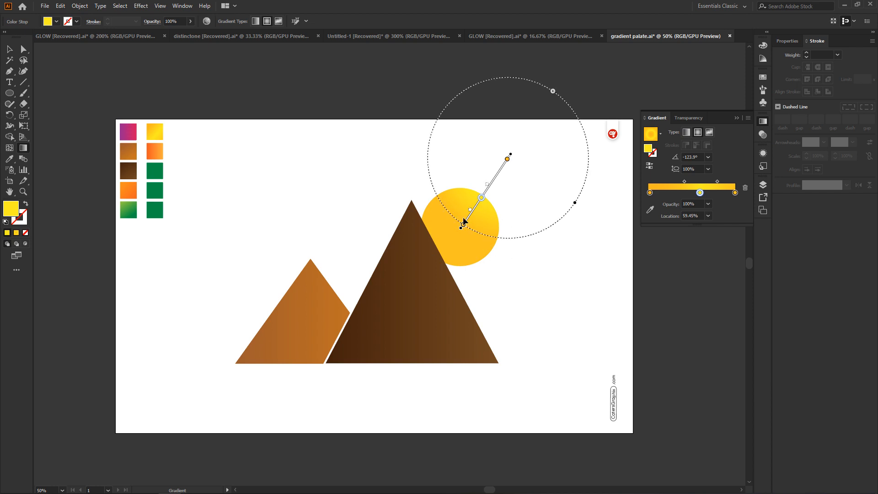
pyautogui.press('v')
pyautogui.hotkey('ctrl', 'z')
pyautogui.hotkey('ctrl', 'z')
pyautogui.hotkey('ctrl', 'z')
pyautogui.hotkey('ctrl', 'z')
pyautogui.hotkey('ctrl', 'z')
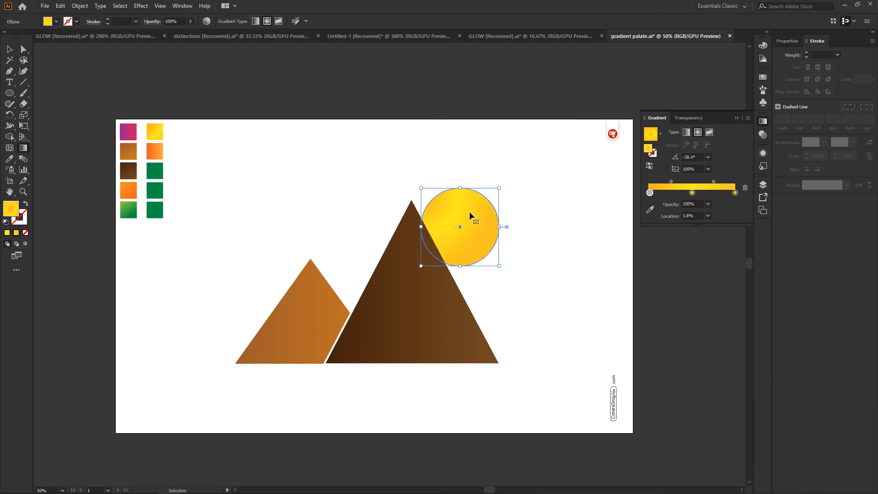
# Reset the sun's radial gradient, switch it to a freeform gradient using points, and add a dark green colour point on its left side
pyautogui.press('g')
pyautogui.click(699, 132)
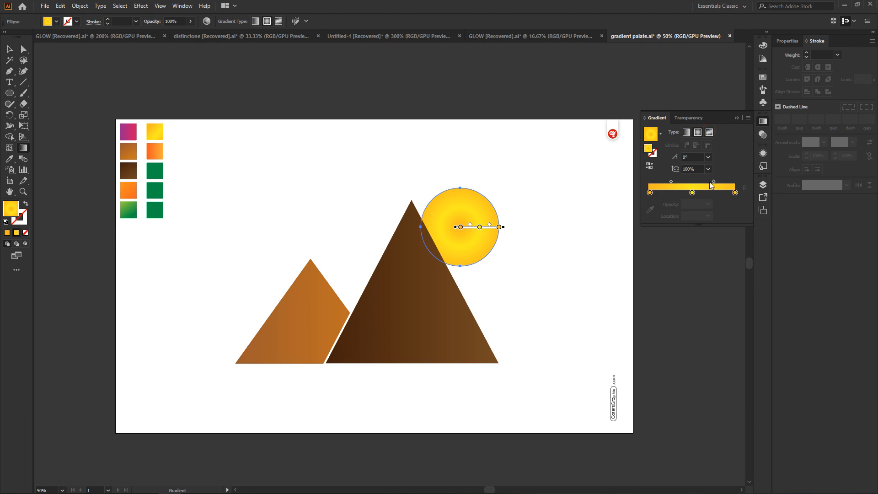
pyautogui.click(709, 135)
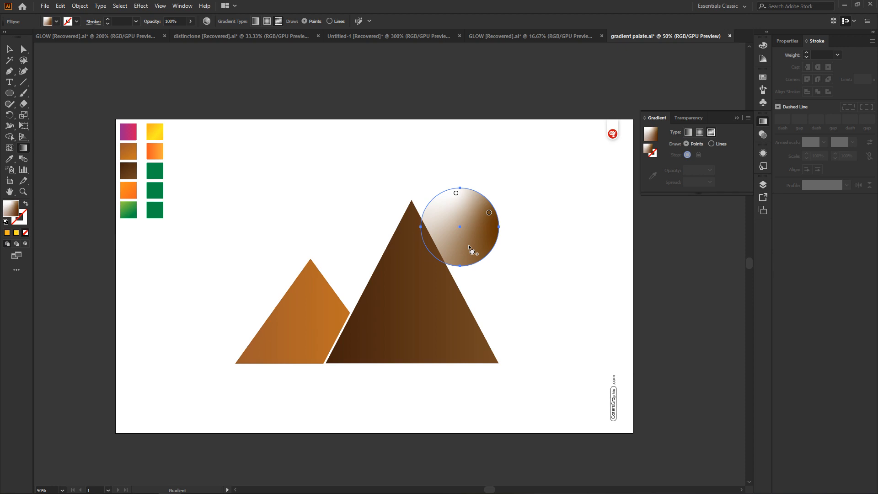
pyautogui.click(439, 233)
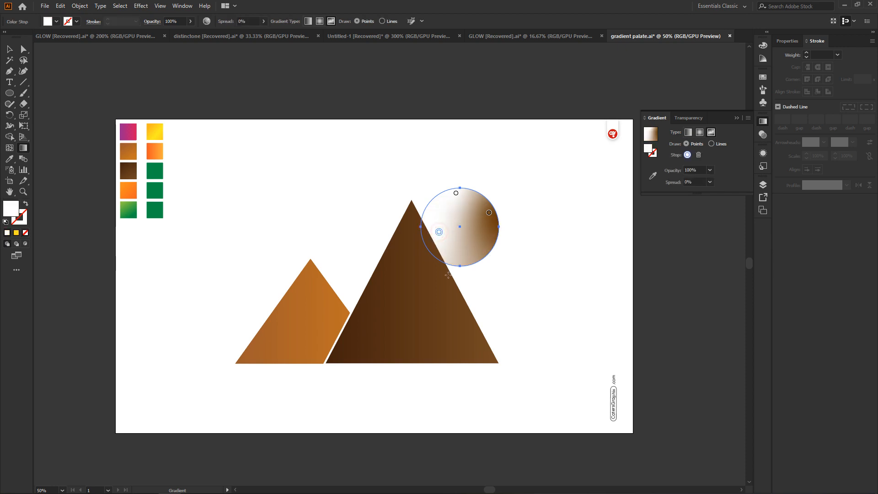
pyautogui.doubleClick(440, 233)
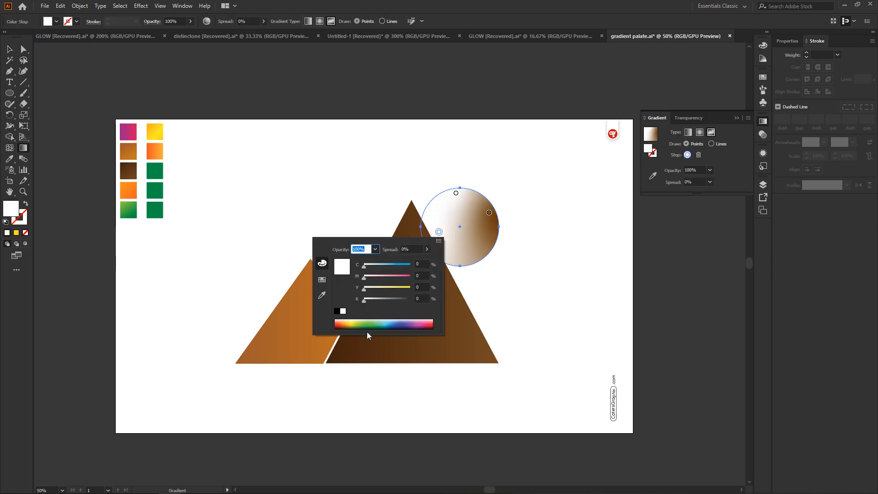
pyautogui.click(367, 328)
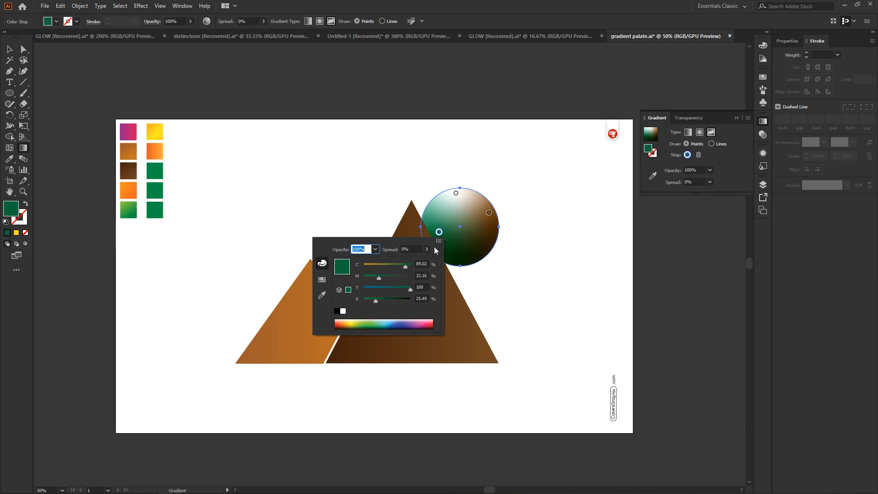
# Recolour the freeform gradient's right point with the orange-brown sampled from the palette square, and its upper point with the red swatch
pyautogui.doubleClick(489, 214)
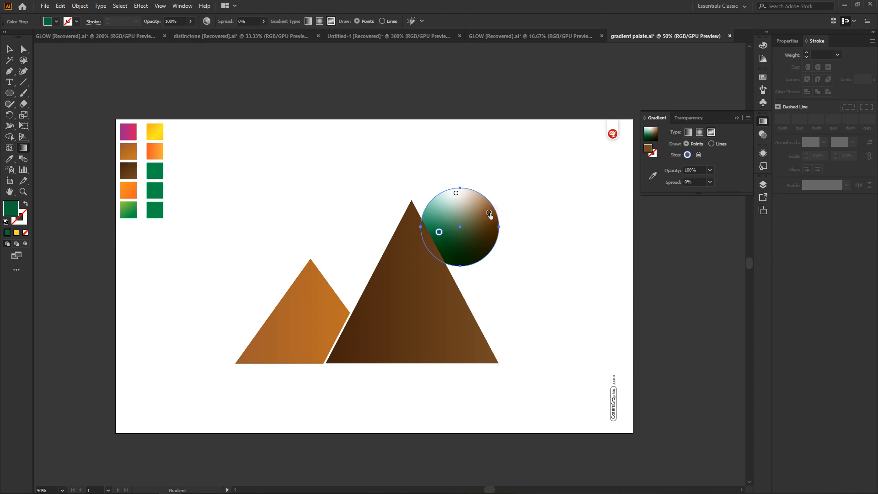
pyautogui.doubleClick(489, 214)
pyautogui.click(373, 275)
pyautogui.click(384, 221)
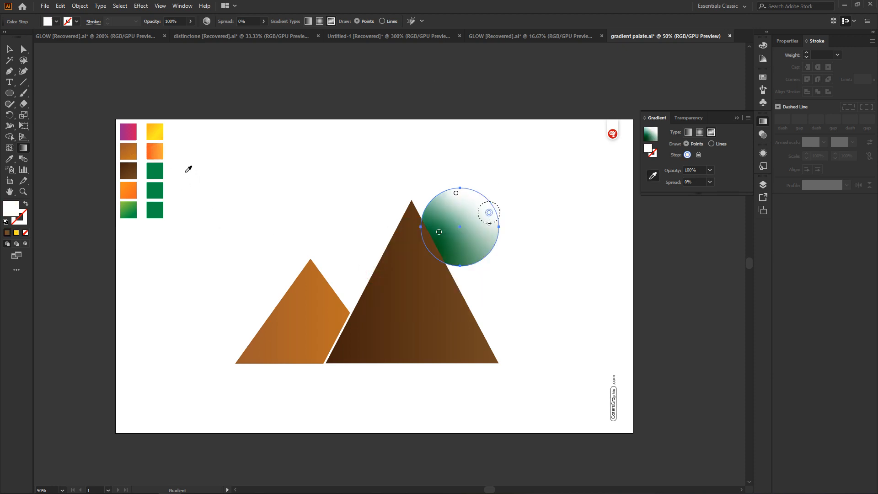
pyautogui.click(129, 152)
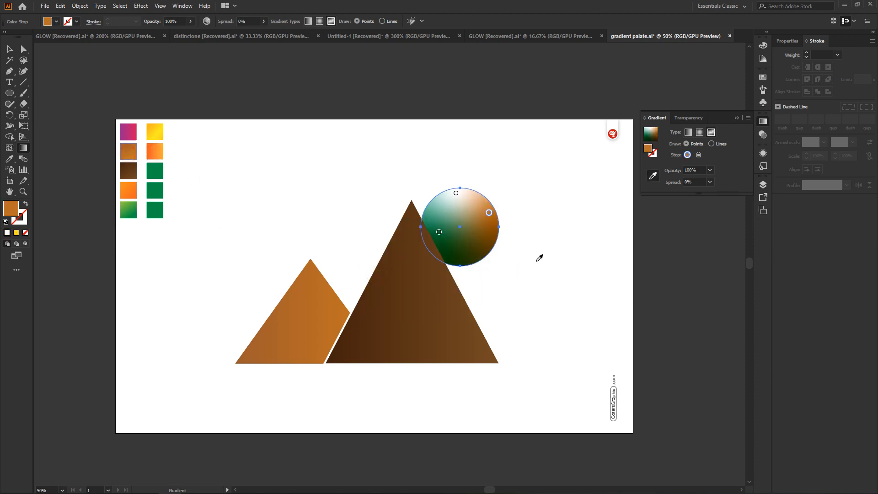
pyautogui.doubleClick(456, 193)
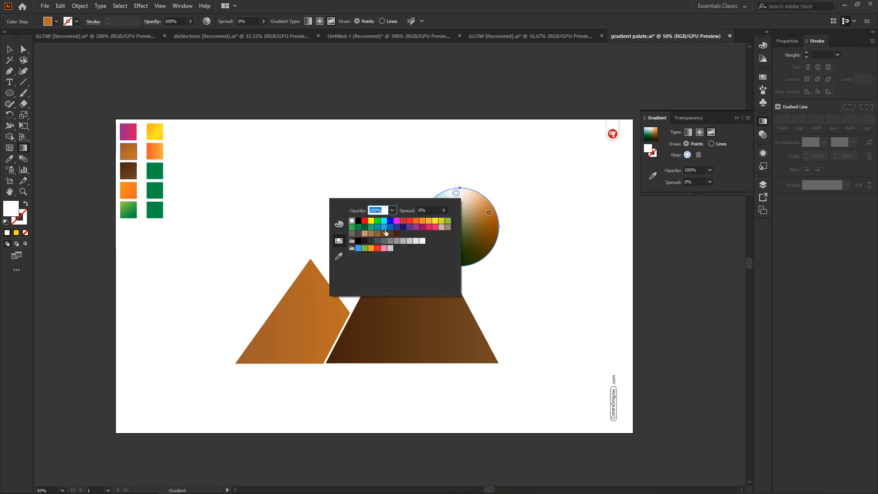
pyautogui.click(365, 221)
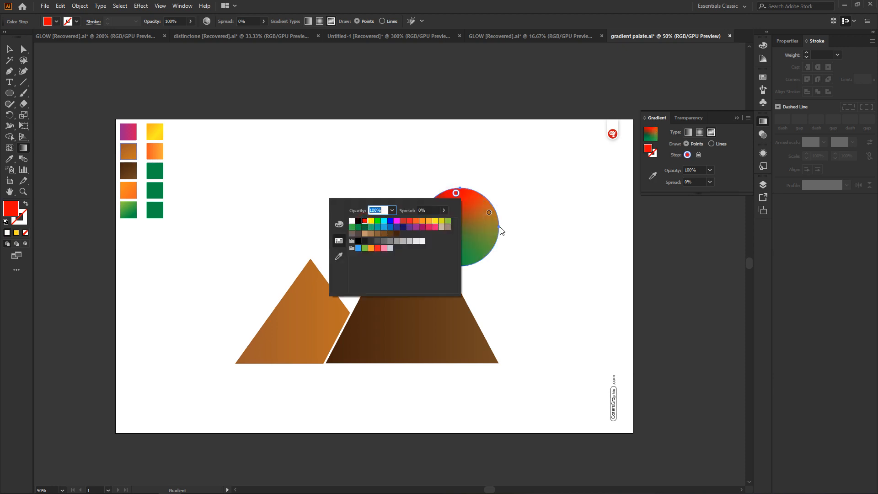
pyautogui.click(488, 202)
# Reposition the sun's freeform colour points toward its corners and add a fourth point in the upper-right area
pyautogui.click(439, 232)
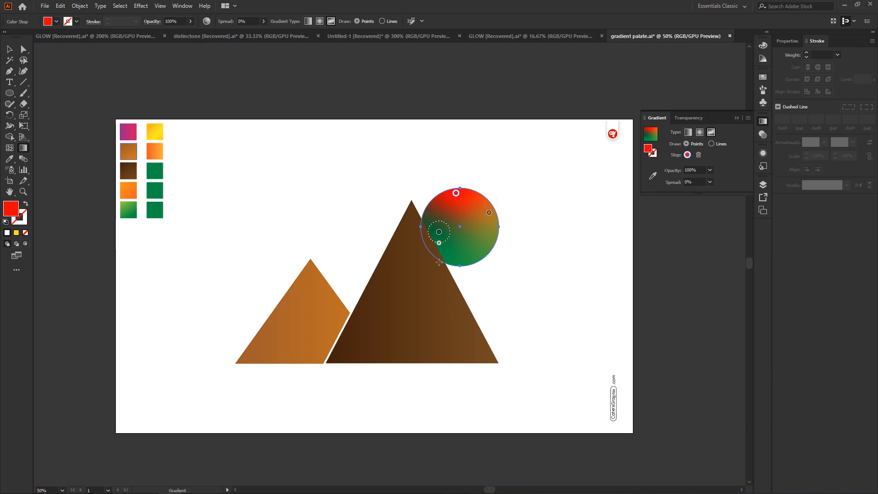
pyautogui.click(467, 212)
pyautogui.moveTo(439, 233); pyautogui.dragTo(439, 246)
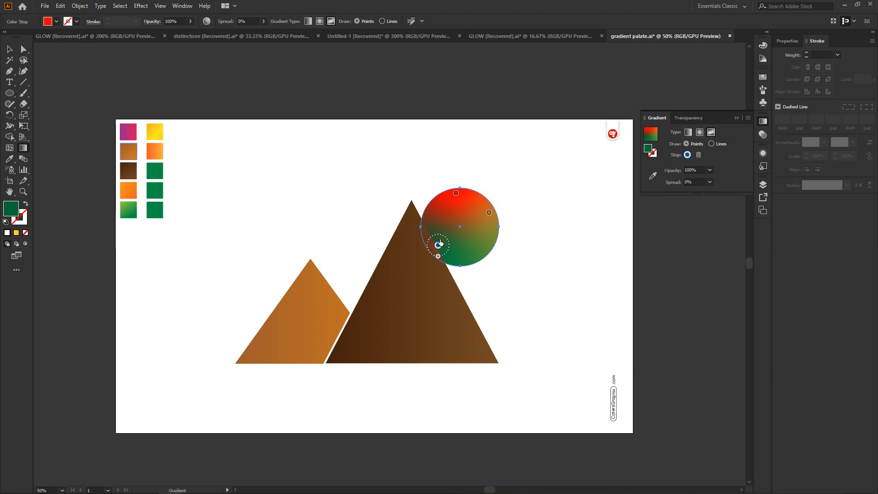
pyautogui.moveTo(456, 194); pyautogui.dragTo(475, 246)
pyautogui.click(482, 209)
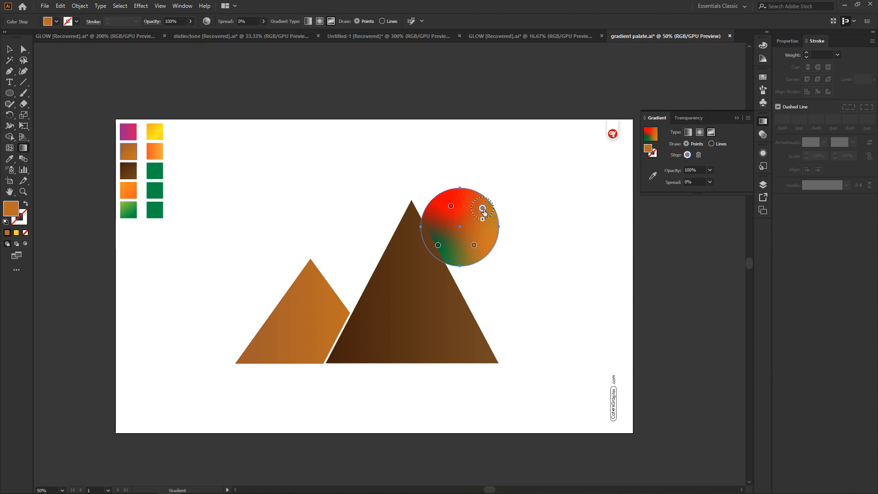
# Recolour the upper-right freeform gradient point with a light orange swatch
pyautogui.doubleClick(483, 209)
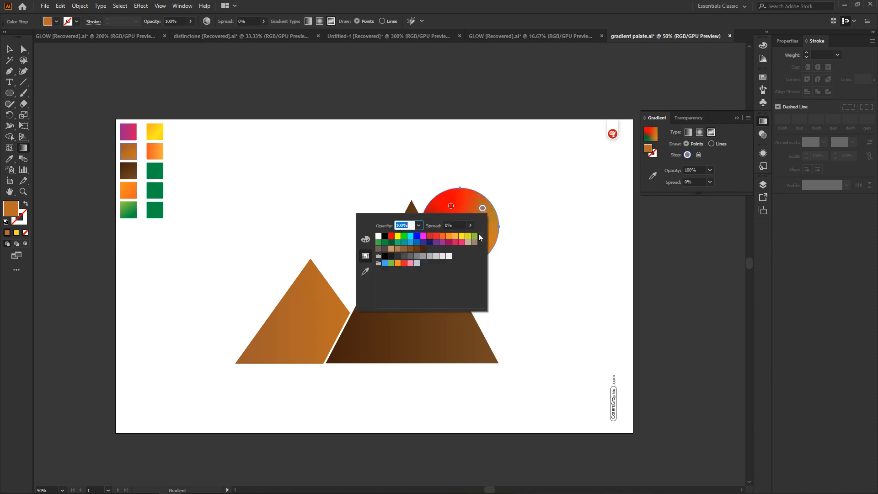
pyautogui.click(453, 238)
pyautogui.click(504, 196)
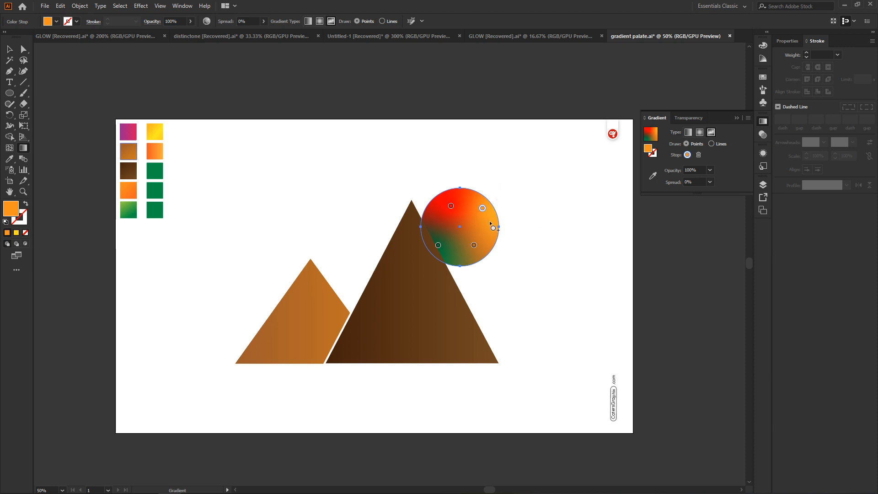
# Deselect and reselect the sun with Direct Selection, and reactivate the Gradient tool to view its colour points
pyautogui.press('a')
pyautogui.click(534, 178)
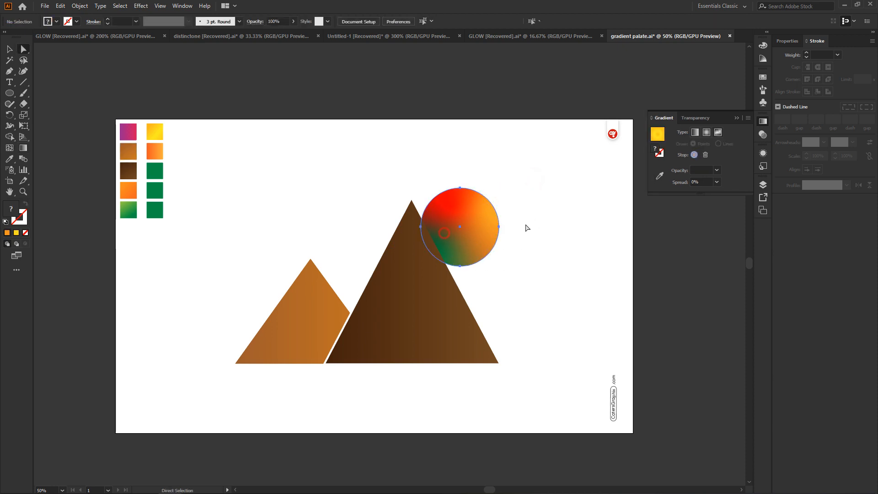
pyautogui.click(490, 208)
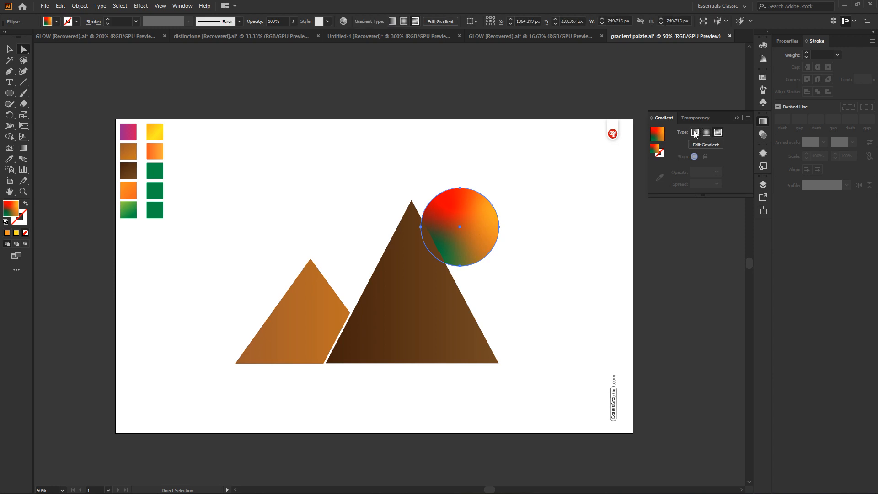
pyautogui.click(532, 184)
pyautogui.click(495, 227)
pyautogui.click(23, 149)
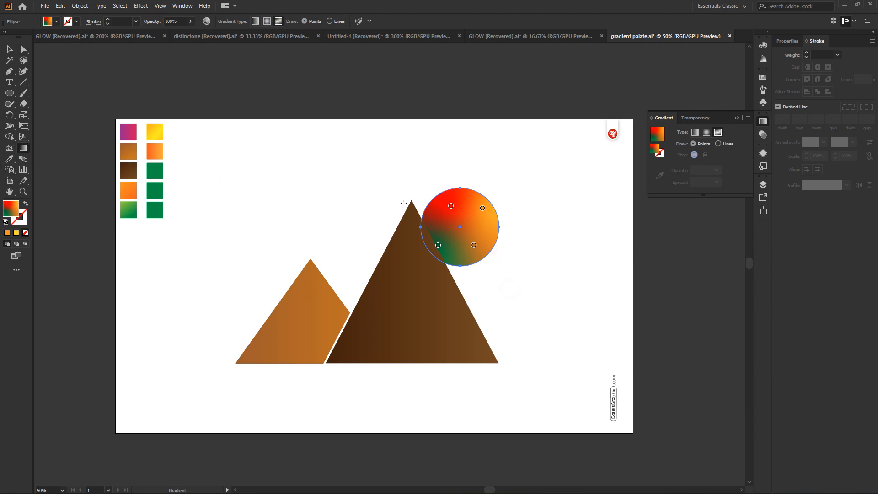
# Undo the recent freeform colour-point edits and switch the sun back to a linear gradient
pyautogui.click(543, 267)
pyautogui.press('a')
pyautogui.hotkey('ctrl', 'z')
pyautogui.hotkey('ctrl', 'z')
pyautogui.hotkey('ctrl', 'z')
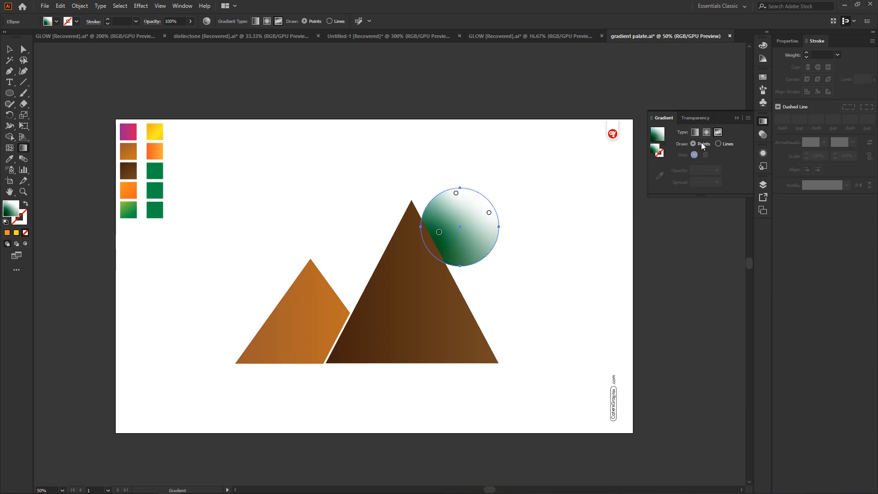
pyautogui.click(693, 134)
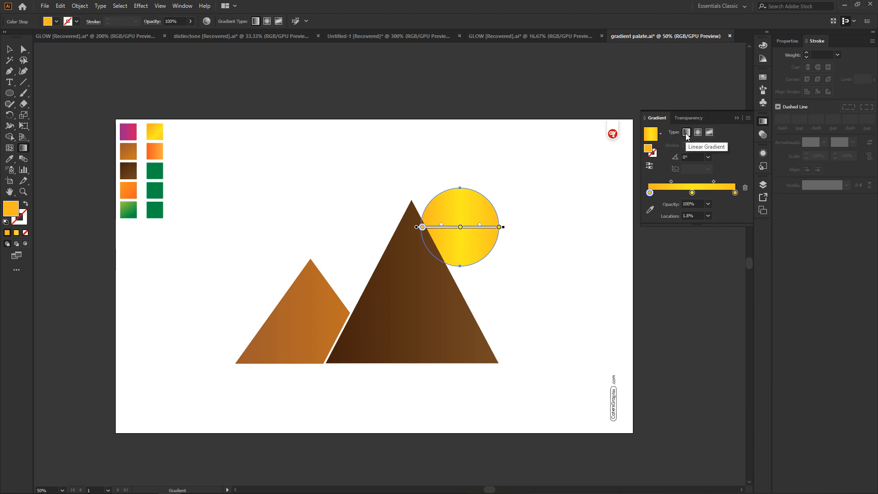
# Reduce the sun's linear gradient to two stops, orange at the start and yellow at the 99.74% location
pyautogui.moveTo(692, 192); pyautogui.dragTo(716, 192)
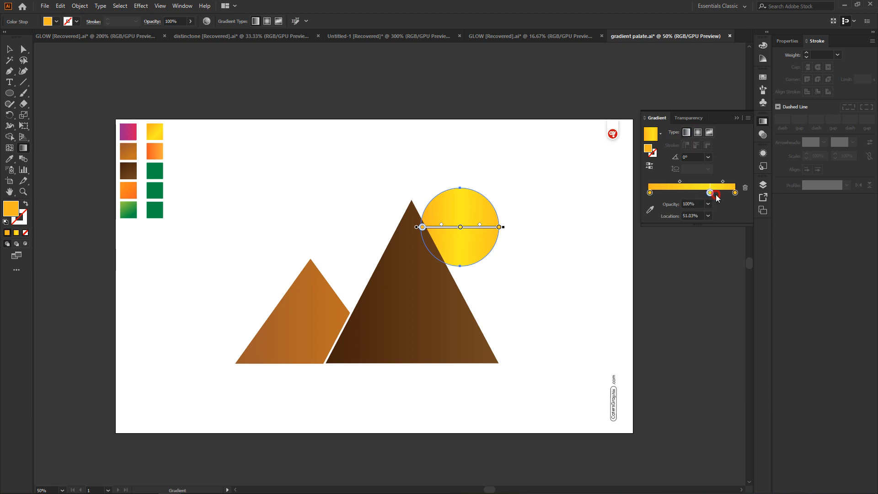
pyautogui.click(735, 192)
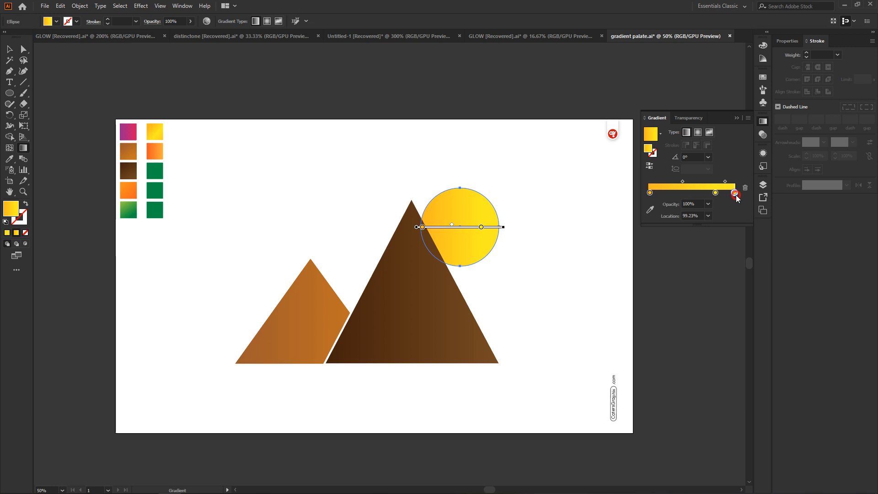
pyautogui.click(720, 234)
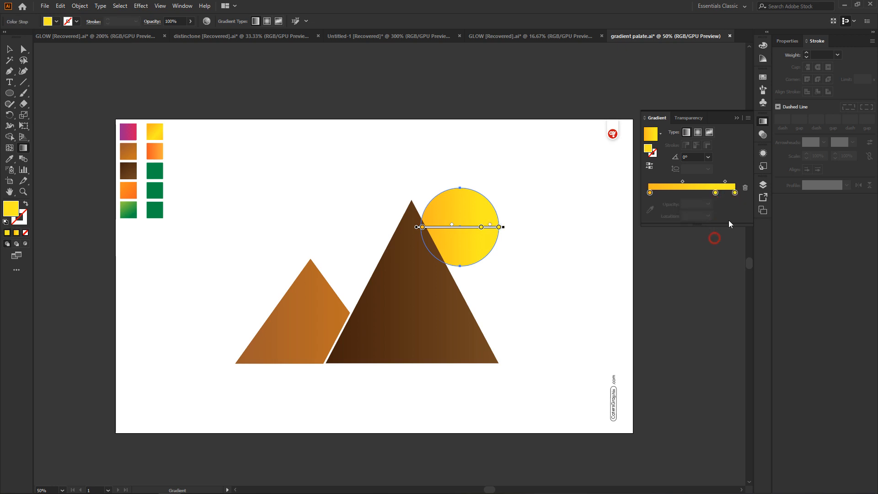
pyautogui.moveTo(717, 196); pyautogui.dragTo(717, 239)
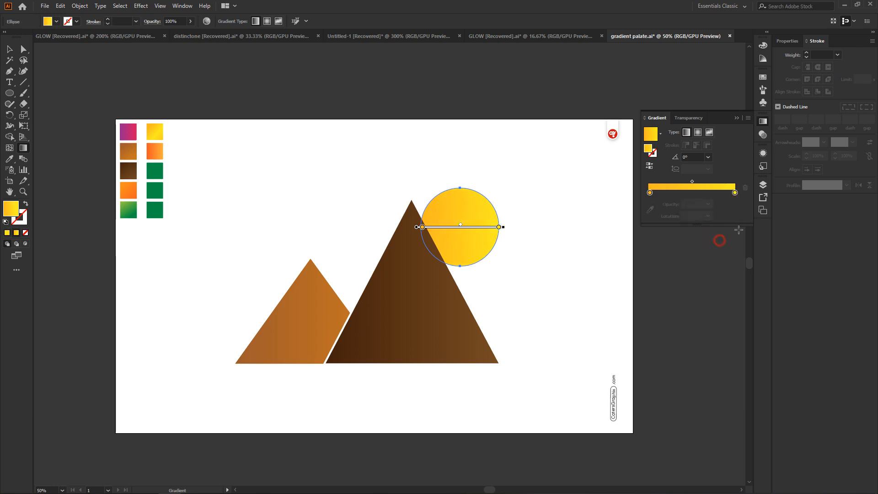
# Set the sun's linear gradient end stop to white and its start stop to black
pyautogui.doubleClick(736, 193)
pyautogui.click(630, 221)
pyautogui.click(650, 193)
pyautogui.doubleClick(650, 192)
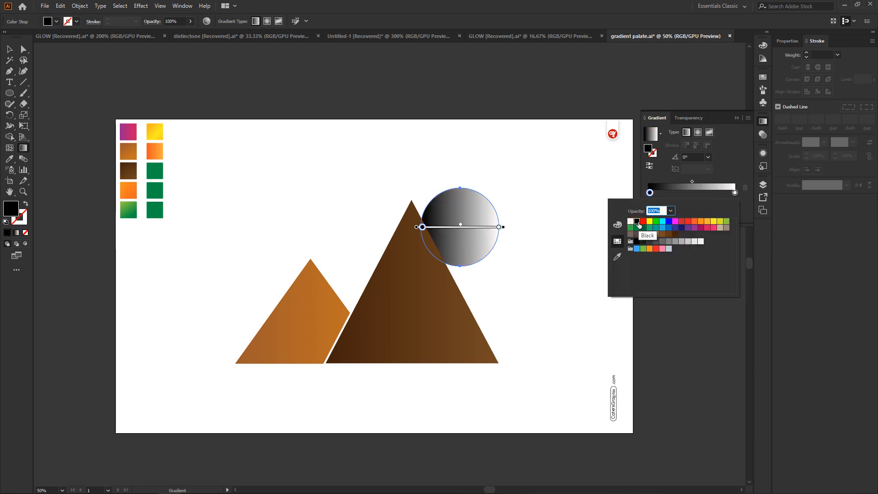
pyautogui.click(725, 151)
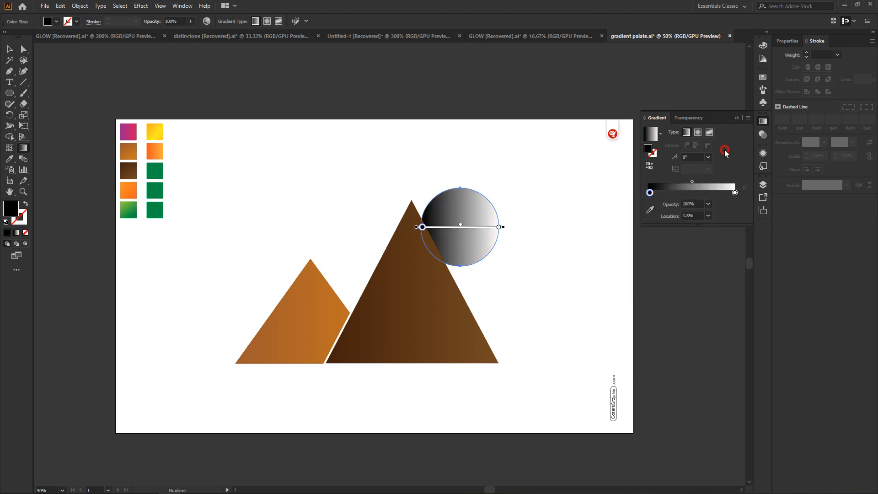
# Collapse the gradient settings and redraw the sun's black-to-white gradient diagonally from far above-left to just beyond its lower-right edge
pyautogui.click(737, 118)
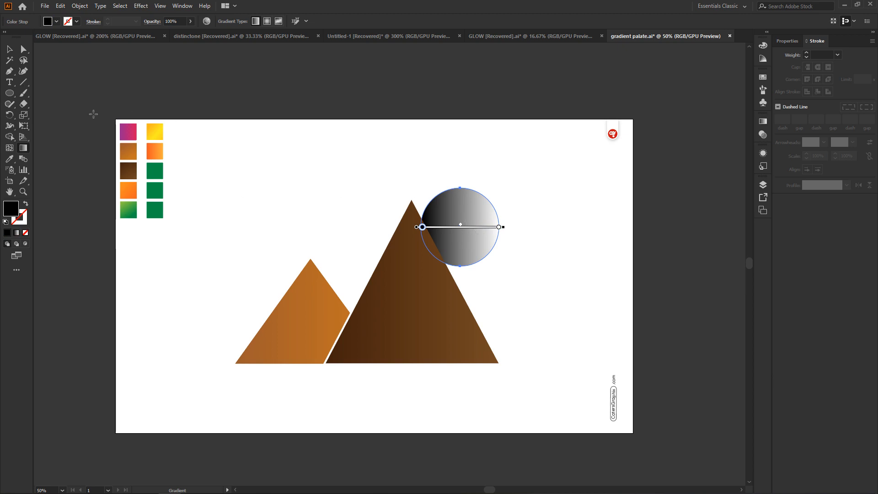
pyautogui.click(24, 150)
pyautogui.moveTo(356, 128); pyautogui.dragTo(515, 274)
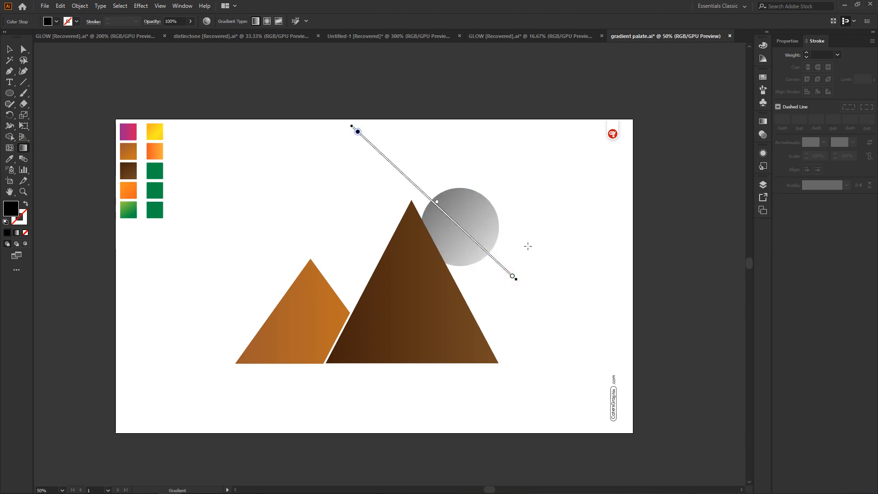
# Redraw the sun's gradient from the artboard's lower-right to beyond the sun's upper-left edge; try shifting its midpoint towards white and undo that
pyautogui.moveTo(610, 356); pyautogui.dragTo(417, 177)
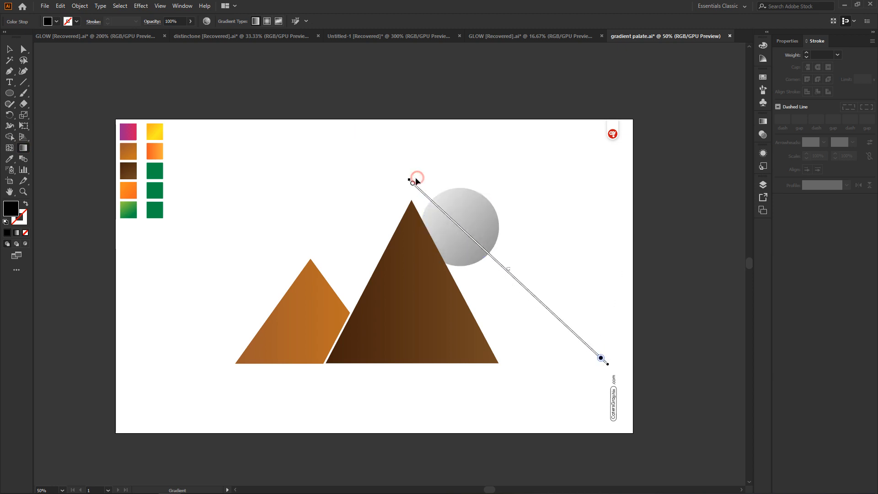
pyautogui.click(436, 226)
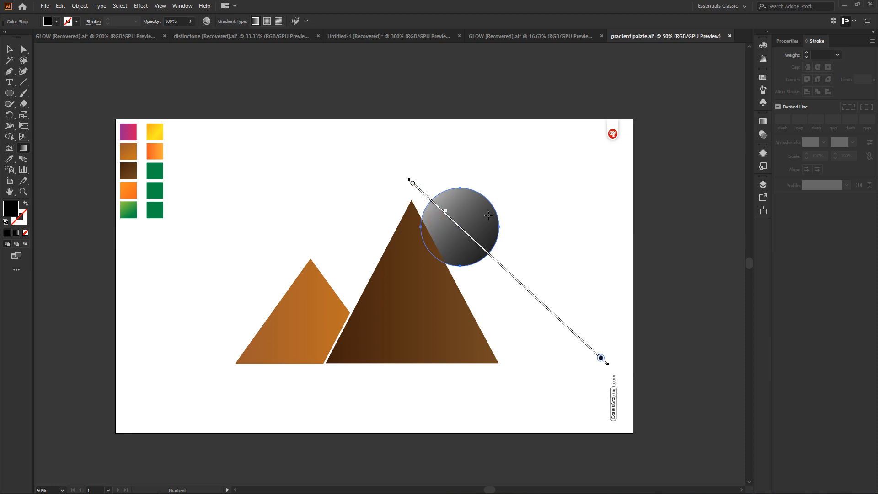
pyautogui.hotkey('ctrl', 'z')
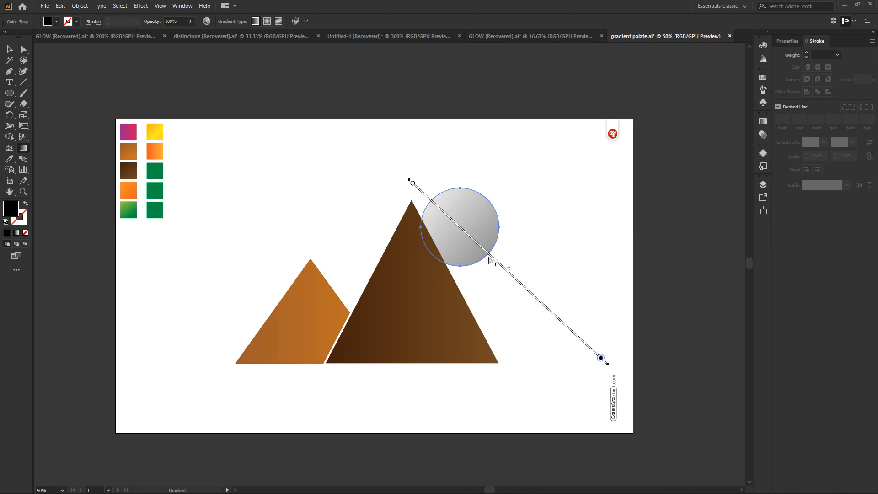
# Redraw the sun's gradient as a short upper-left diagonal, a long diagonal from the upper right, and a short near-vertical line across the circle
pyautogui.moveTo(431, 189); pyautogui.dragTo(483, 260)
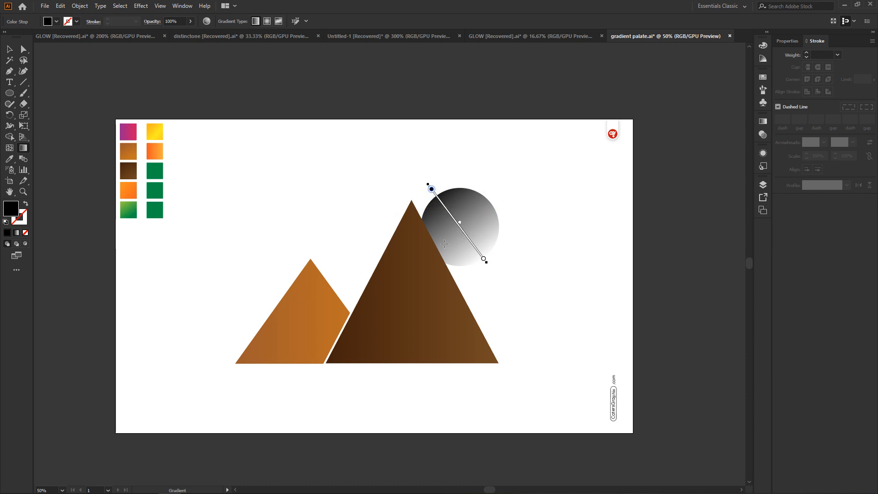
pyautogui.moveTo(546, 151); pyautogui.dragTo(394, 286)
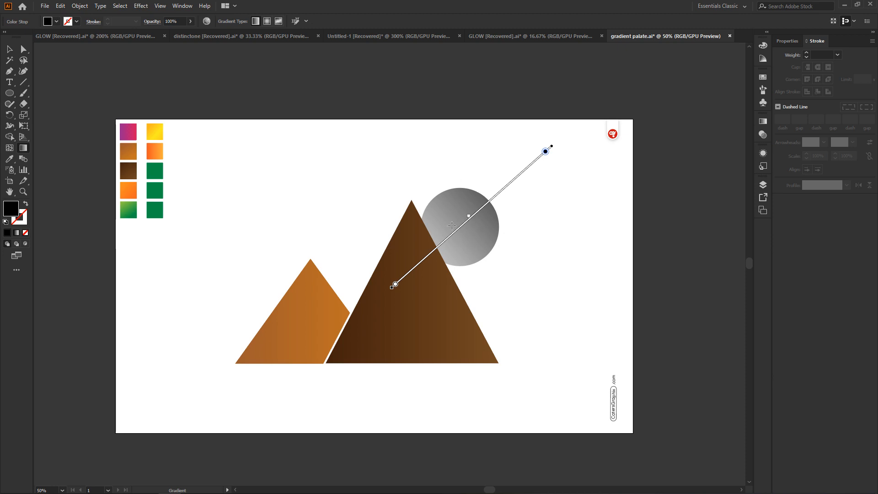
pyautogui.moveTo(473, 183); pyautogui.dragTo(449, 265)
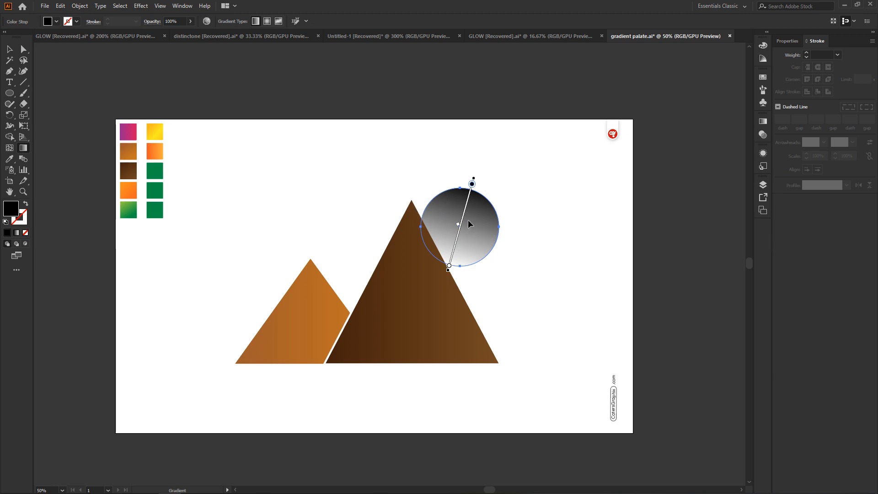
# Redraw the sun's gradient steeply from above-right down onto the large mountain, and shift its midpoint near the white end
pyautogui.moveTo(516, 134); pyautogui.dragTo(414, 303)
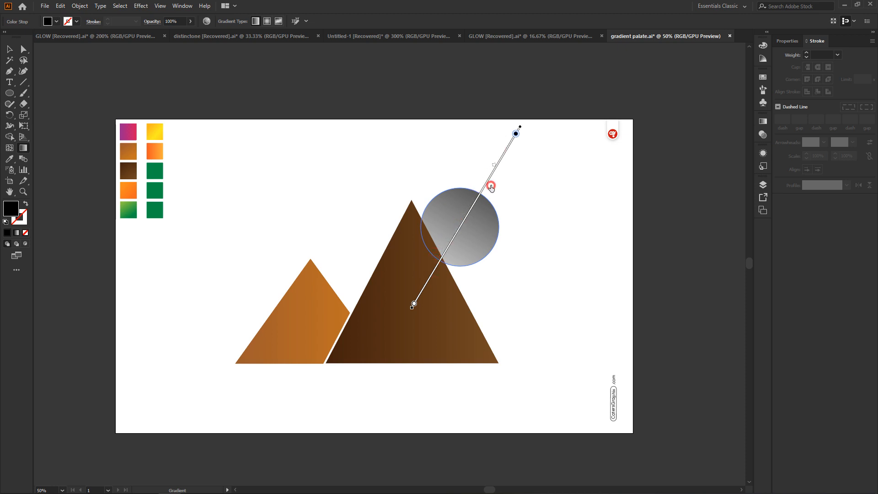
pyautogui.click(509, 160)
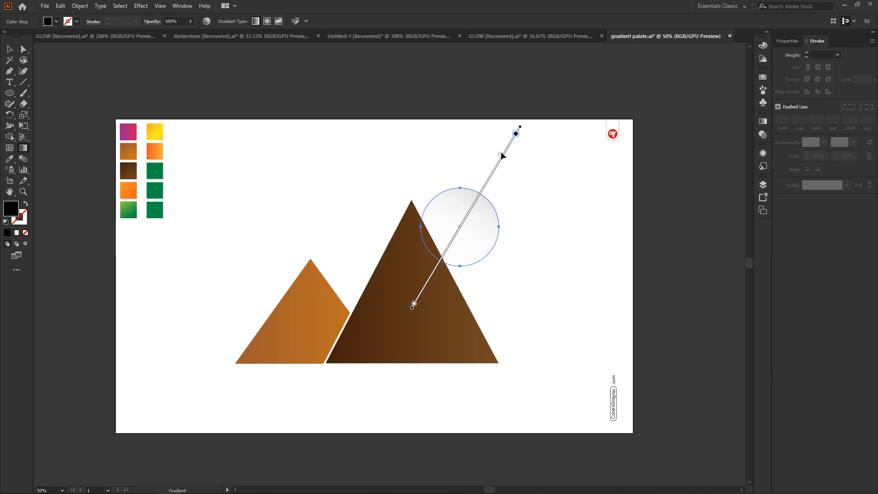
pyautogui.click(425, 280)
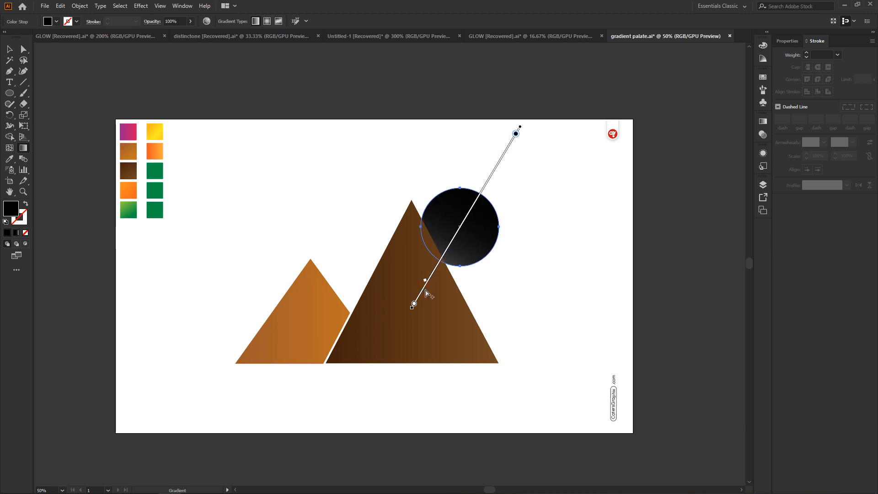
pyautogui.moveTo(425, 279); pyautogui.dragTo(432, 270)
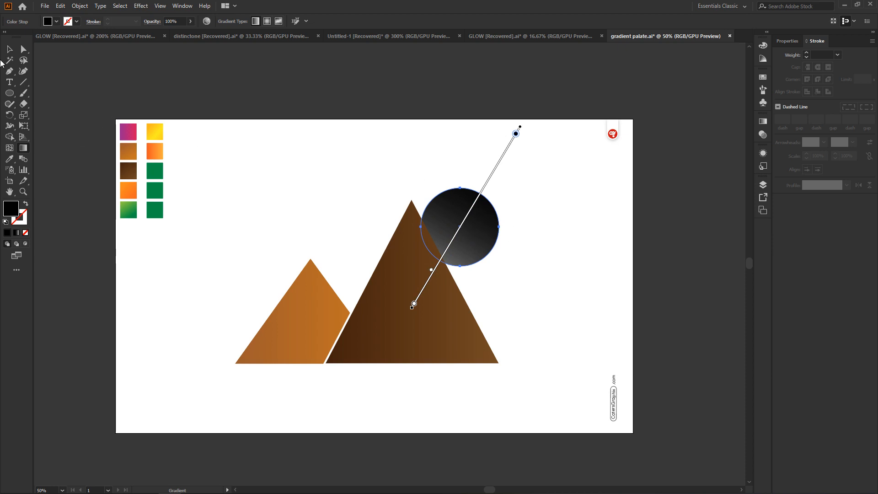
# Reselect the sun with the Direct Selection tool, open its gradient settings and enable on-canvas gradient editing
pyautogui.click(24, 49)
pyautogui.click(362, 166)
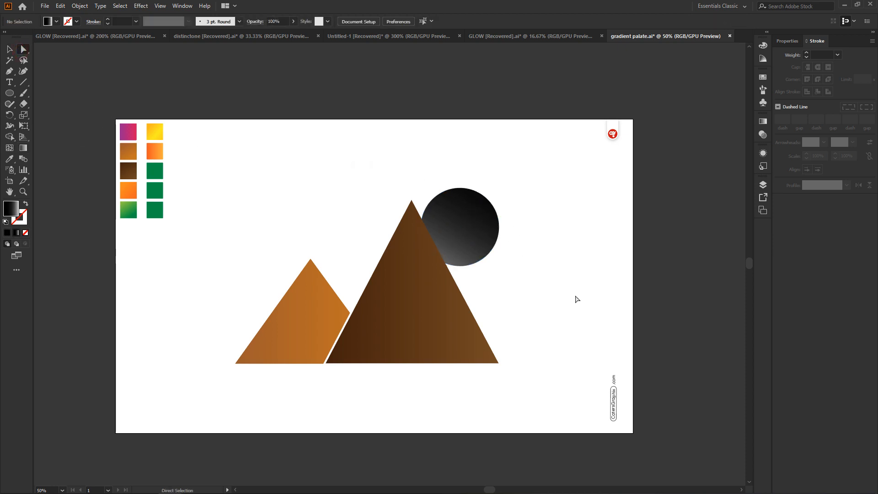
pyautogui.click(482, 223)
pyautogui.click(598, 200)
pyautogui.click(482, 217)
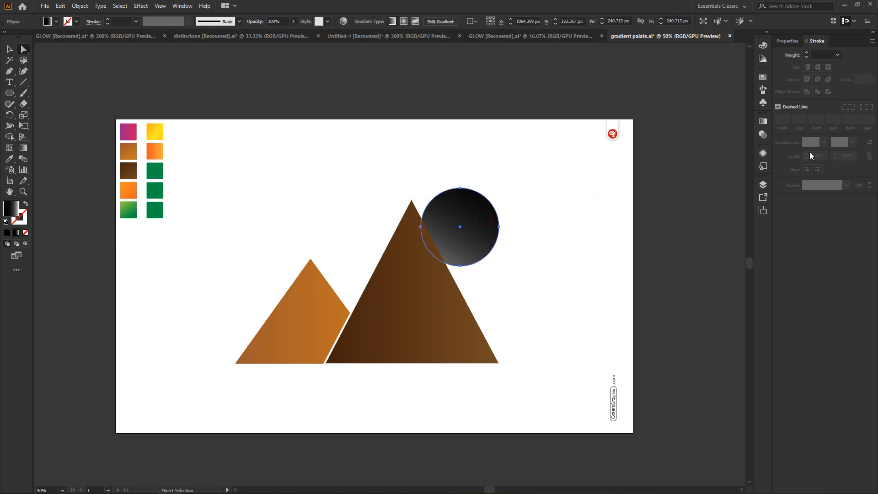
pyautogui.click(763, 121)
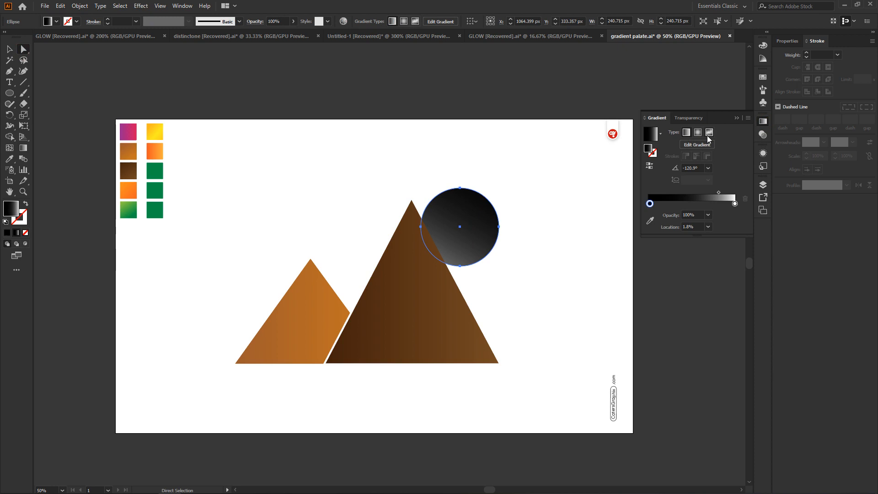
pyautogui.click(694, 145)
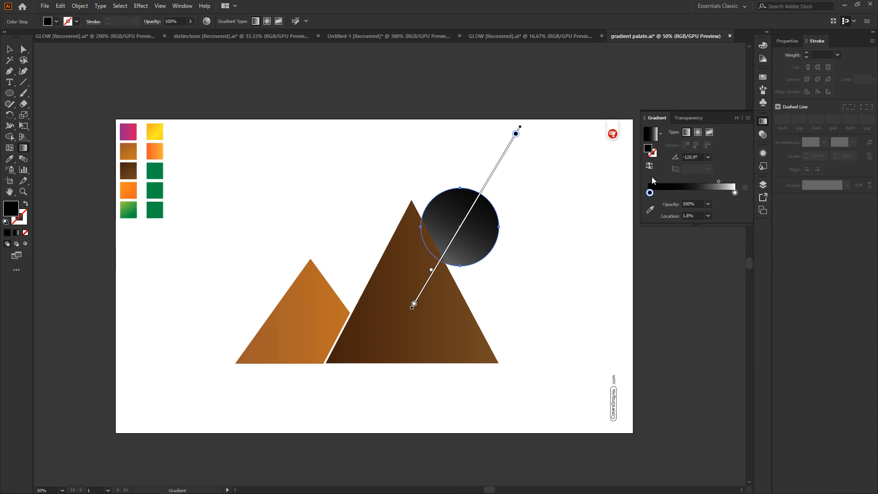
# Give the sun an 11 pt stroke, apply the black-to-white linear gradient to that stroke, and deselect the circle
pyautogui.click(23, 49)
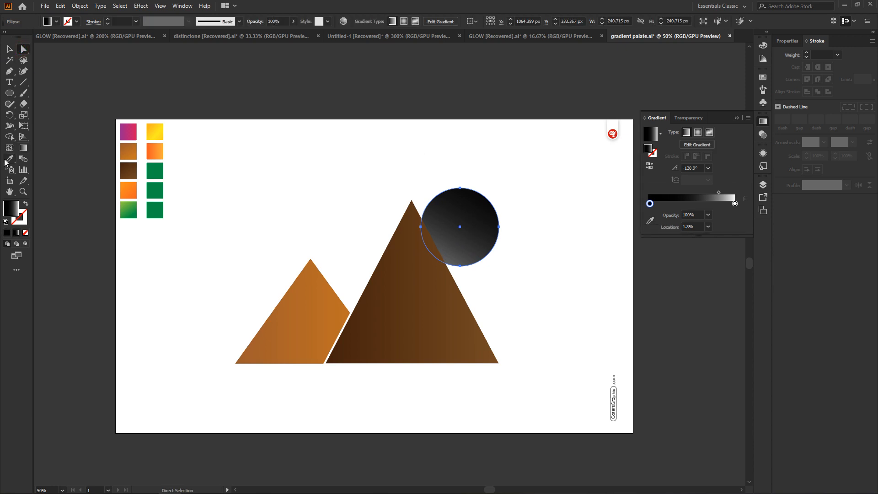
pyautogui.click(822, 54)
pyautogui.write('2')
pyautogui.press('Return')
pyautogui.press('Up')
pyautogui.press('Up')
pyautogui.press('Up')
pyautogui.press('Up')
pyautogui.press('Up')
pyautogui.press('Up')
pyautogui.press('Up')
pyautogui.press('Up')
pyautogui.press('Up')
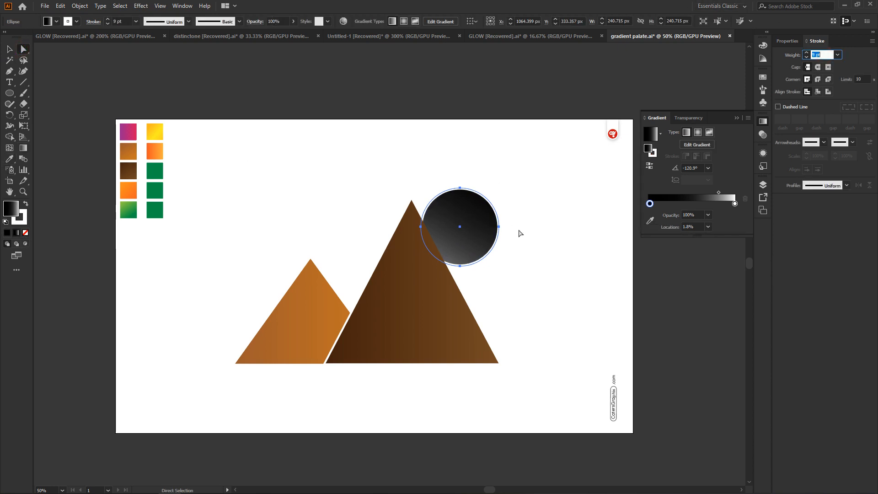
pyautogui.click(655, 153)
pyautogui.click(666, 197)
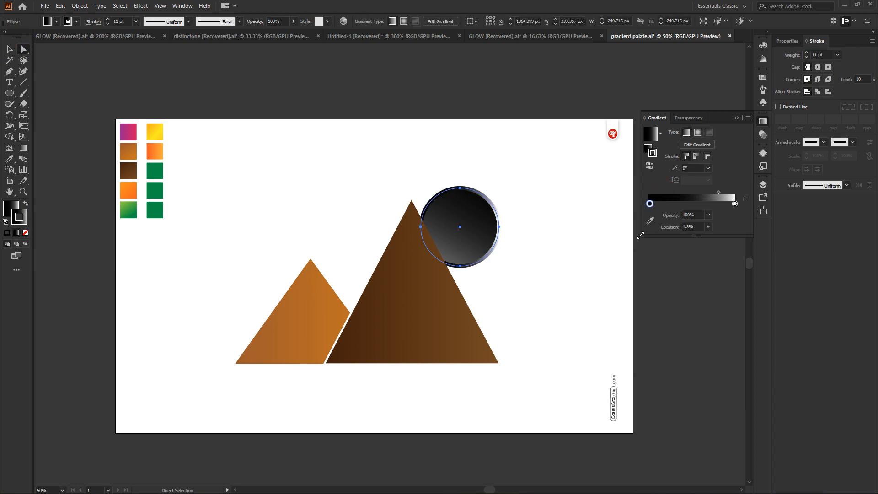
pyautogui.click(526, 197)
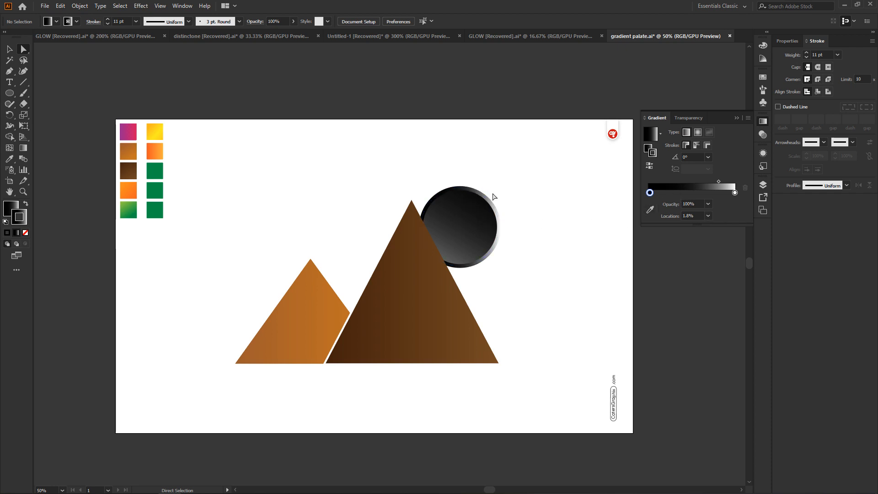
# Make the fill active and try to redraw the sun's fill gradient across the circle with the Gradient tool
pyautogui.click(23, 149)
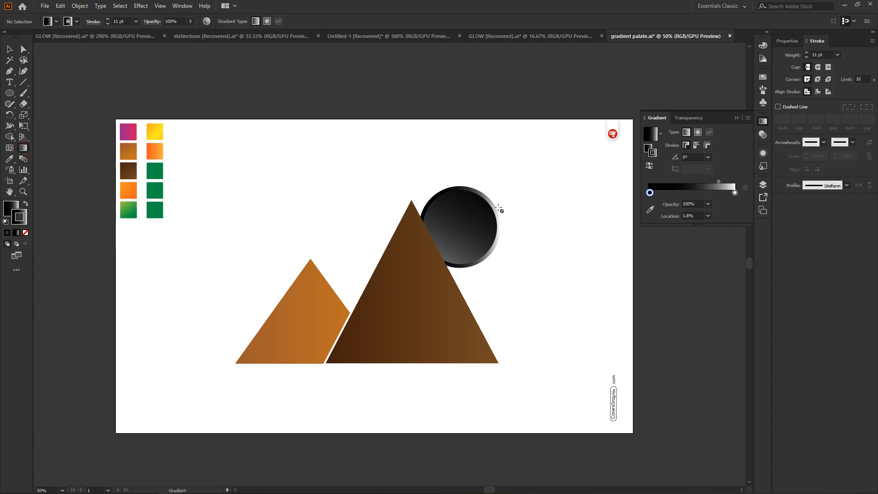
pyautogui.click(8, 210)
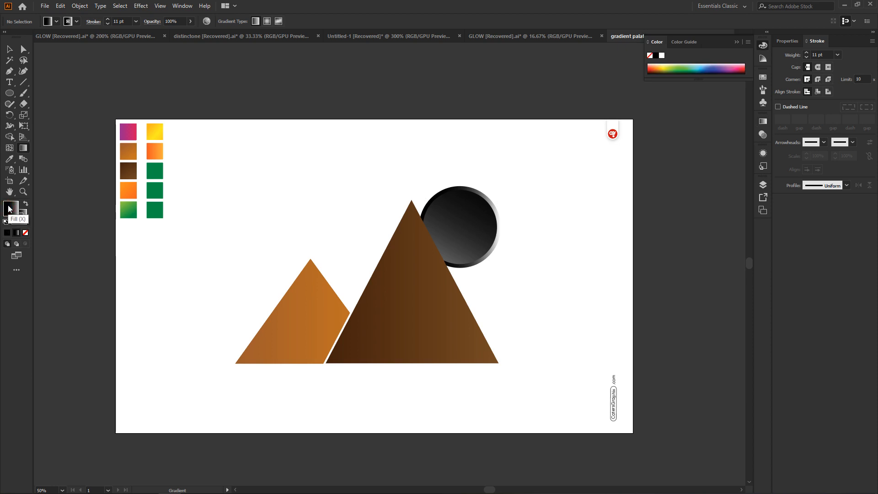
pyautogui.moveTo(468, 181)
pyautogui.mouseDown()
pyautogui.moveTo(459, 231)
pyautogui.moveTo(443, 256)
pyautogui.mouseUp()
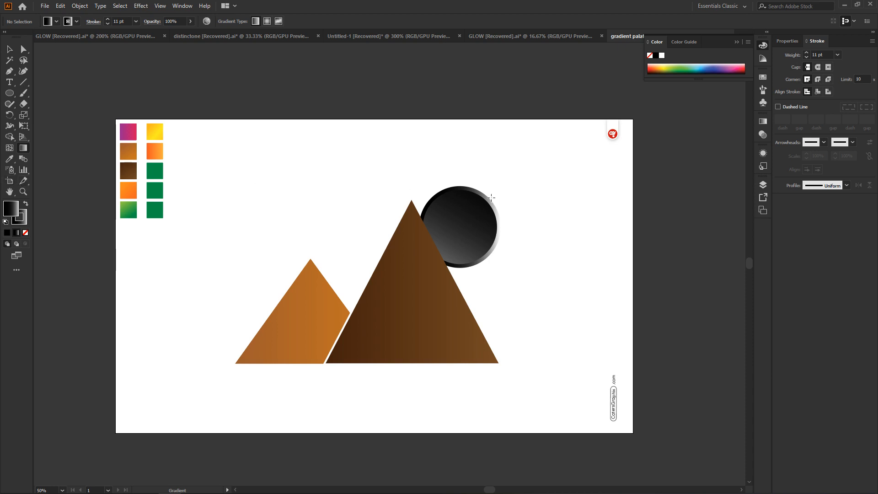
# Select the sun with the Direct Selection tool and set its fill gradient angle to 150°
pyautogui.click(24, 48)
pyautogui.click(497, 227)
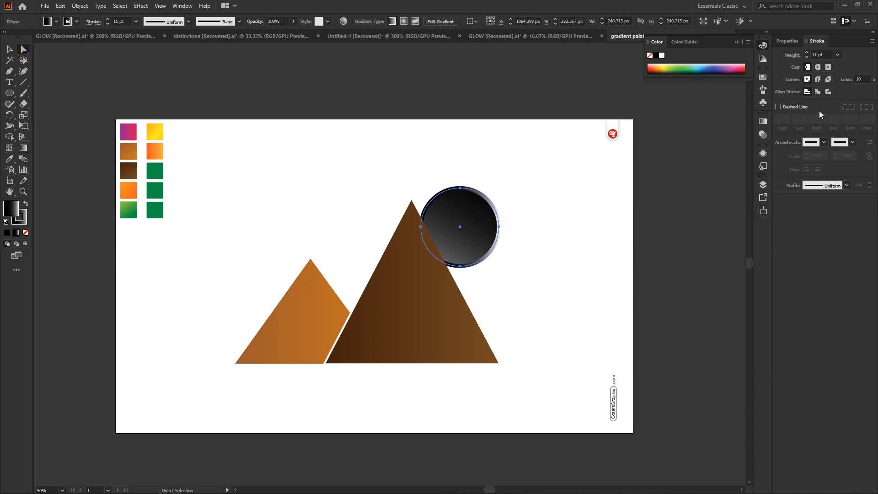
pyautogui.click(763, 121)
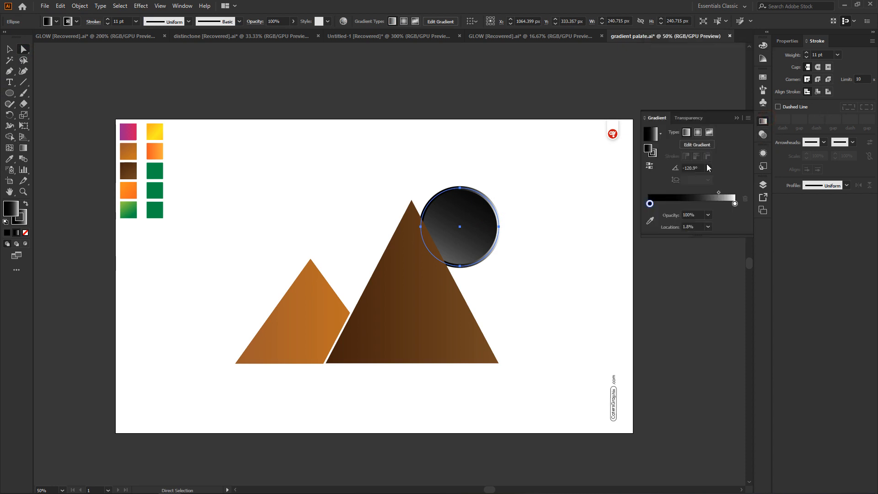
pyautogui.click(709, 168)
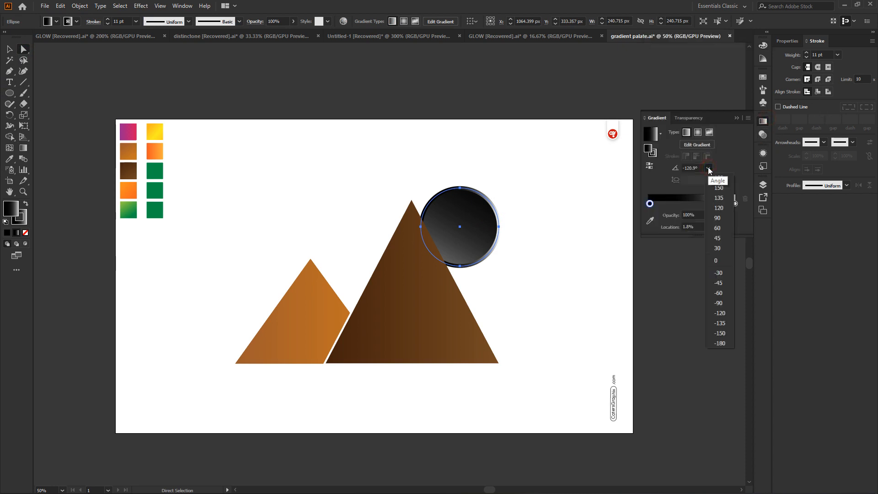
pyautogui.click(722, 188)
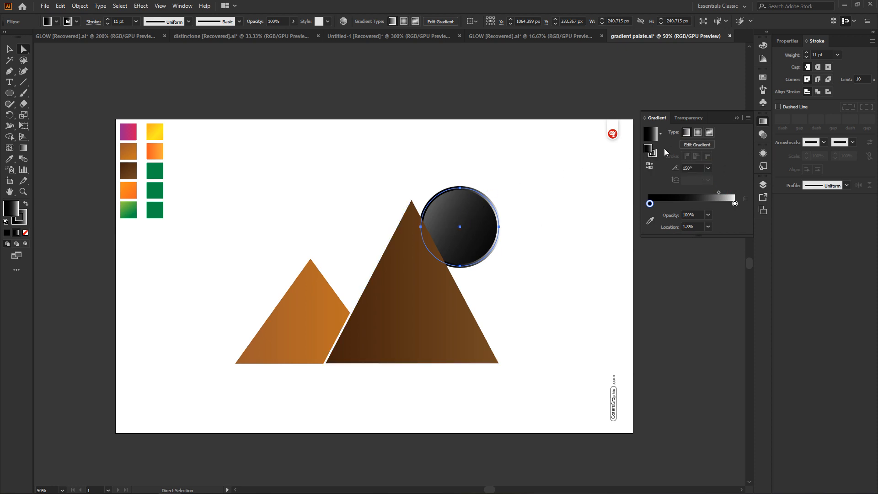
# Switch between the sun's fill and stroke gradients, set the stroke gradient's angle to 180°, and deselect the circle
pyautogui.click(649, 149)
pyautogui.click(655, 154)
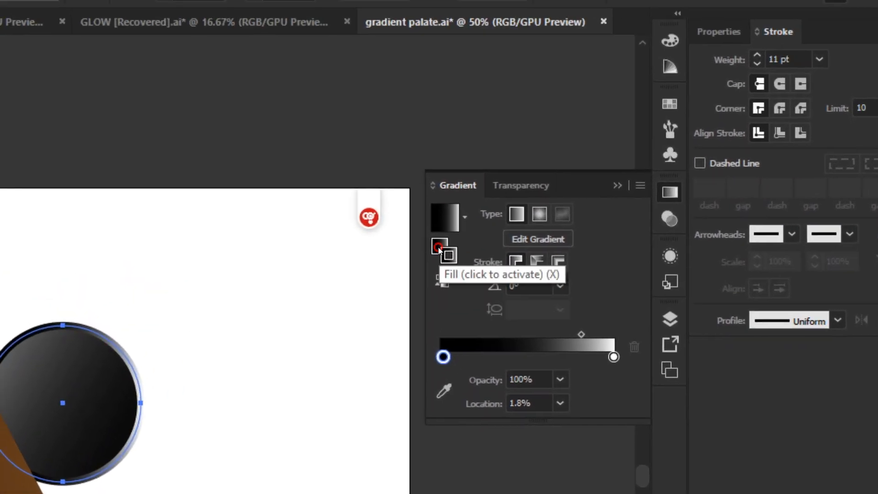
pyautogui.click(438, 247)
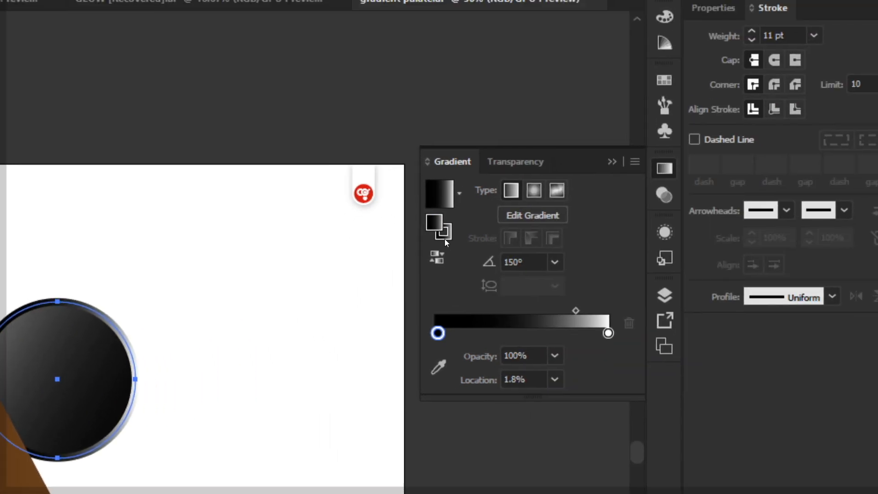
pyautogui.click(445, 234)
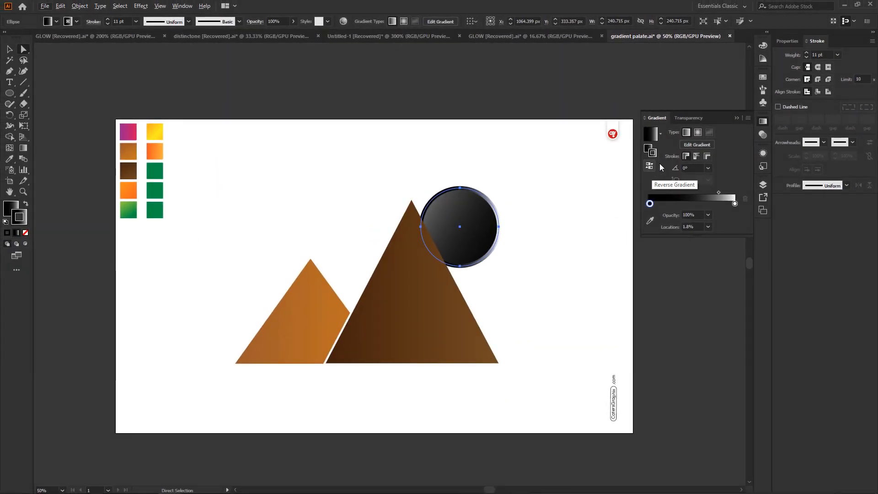
pyautogui.click(708, 168)
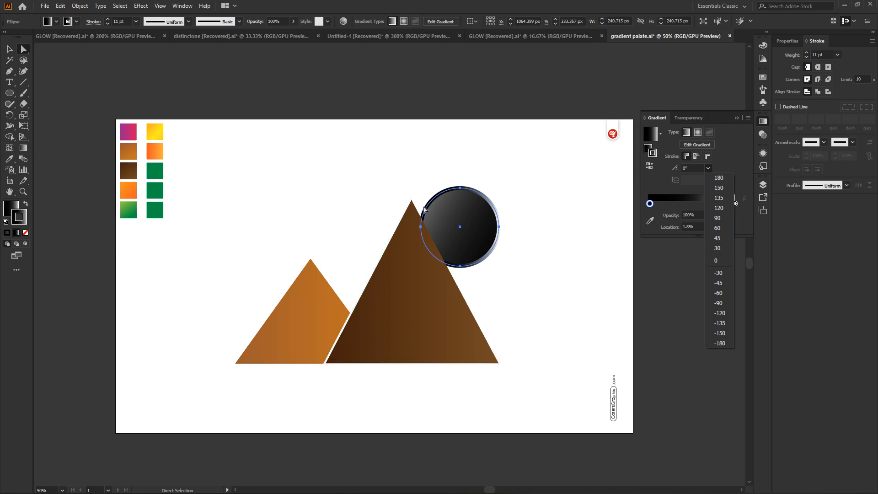
pyautogui.click(721, 178)
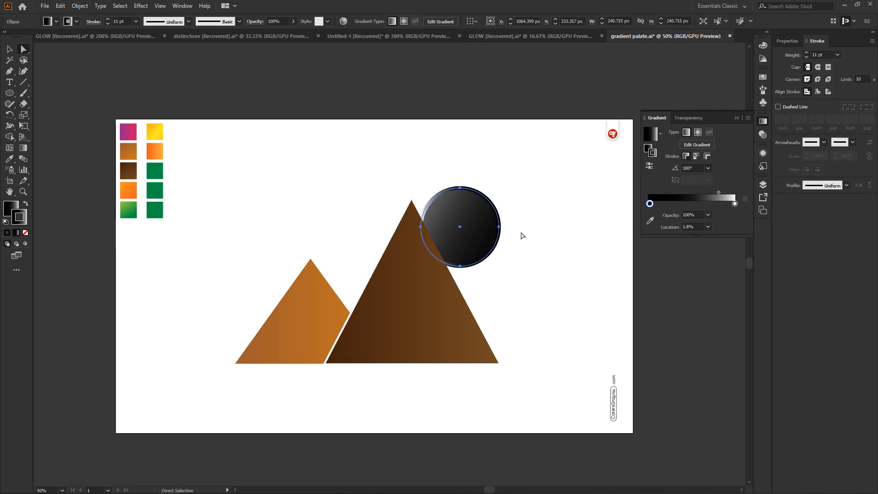
pyautogui.click(557, 218)
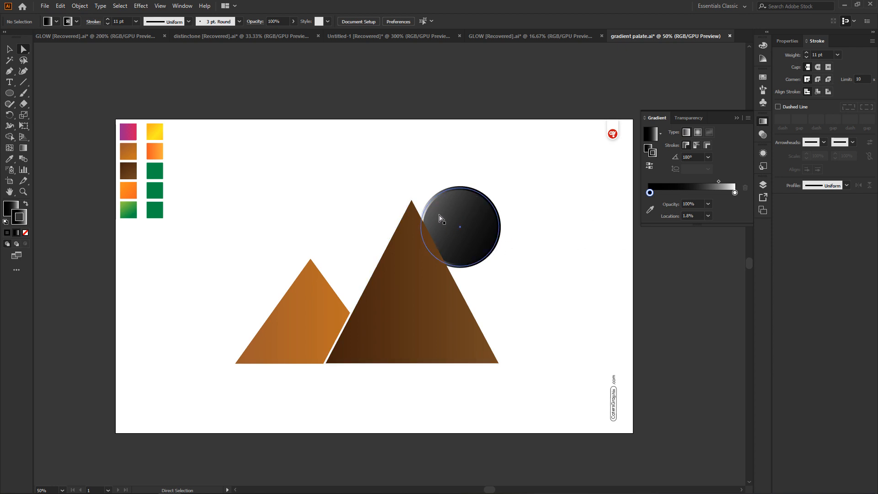
# Reselect the sun, make its fill active and redraw the fill gradient with white at the upper-left edge and black past the lower-right edge
pyautogui.click(525, 147)
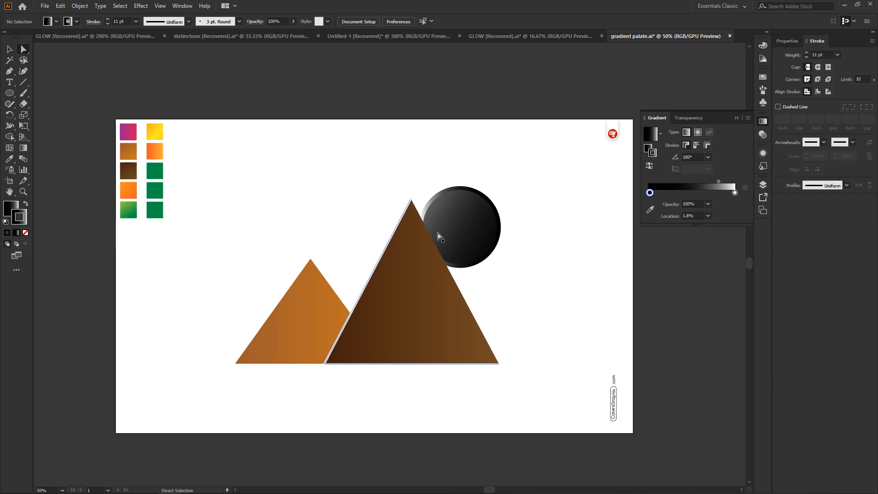
pyautogui.click(453, 211)
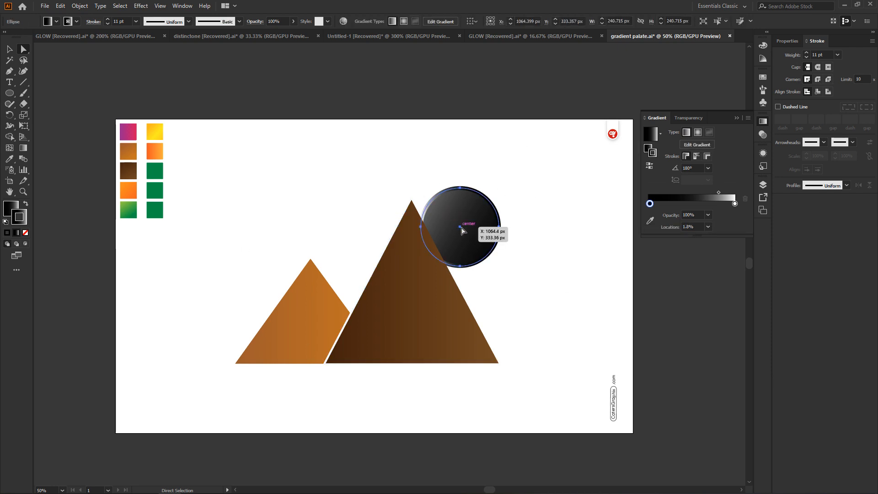
pyautogui.click(9, 208)
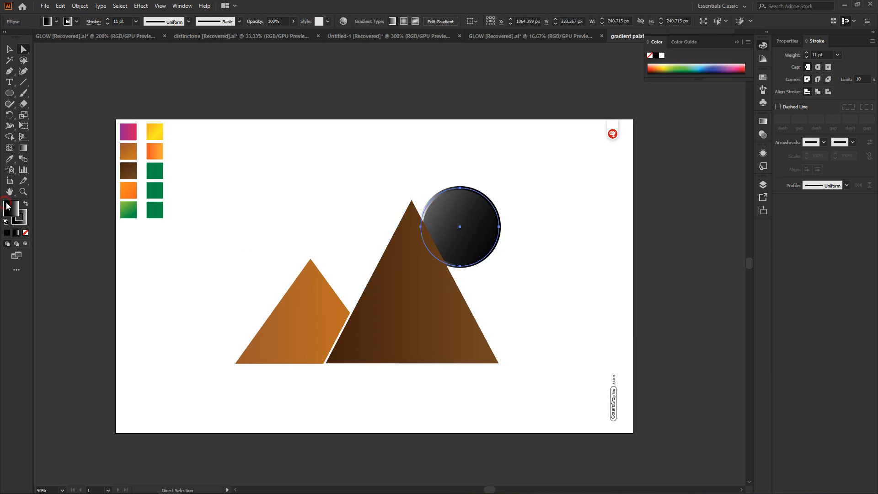
pyautogui.click(27, 150)
pyautogui.moveTo(430, 215)
pyautogui.mouseDown()
pyautogui.moveTo(513, 235)
pyautogui.moveTo(507, 246)
pyautogui.mouseUp()
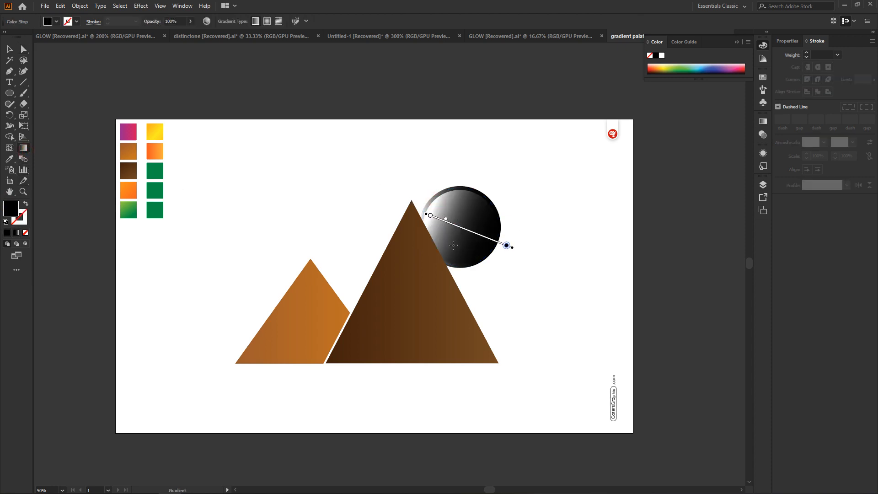
# Redraw the sun's fill gradient from black at the upper-left edge to white at the lower-right, and set its angle to 150°
pyautogui.moveTo(420, 247); pyautogui.dragTo(492, 210)
pyautogui.moveTo(424, 192); pyautogui.dragTo(494, 259)
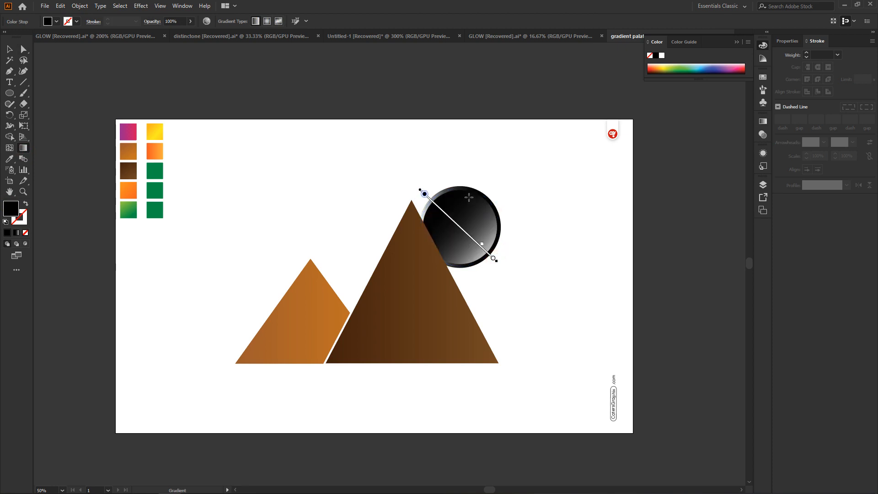
pyautogui.click(24, 50)
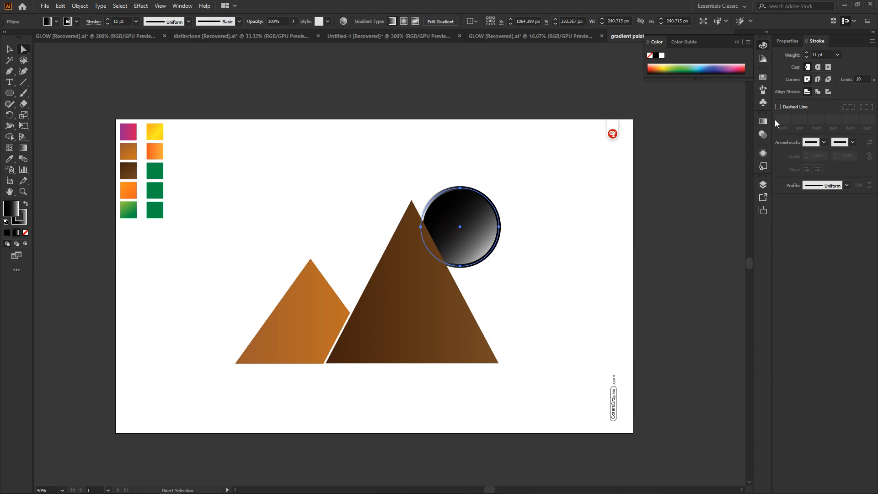
pyautogui.click(763, 122)
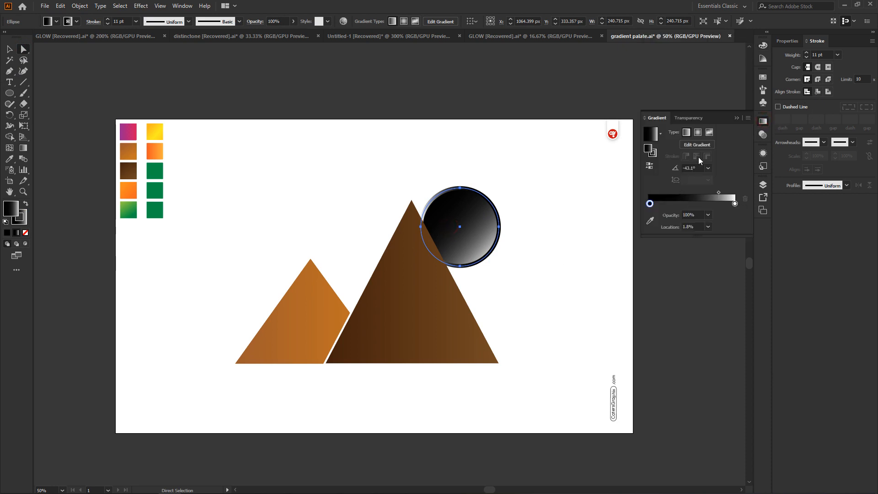
pyautogui.click(707, 168)
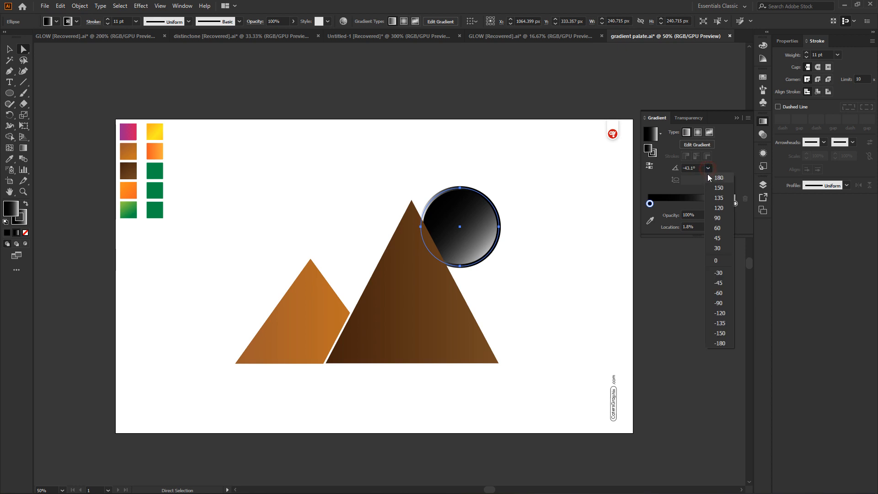
pyautogui.click(719, 188)
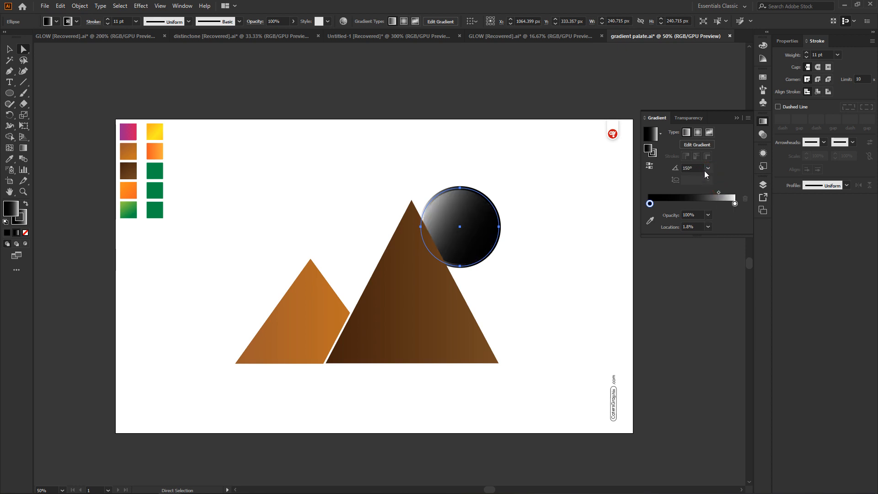
# Make the sun's stroke active and set its gradient angle first to 90° and finally to -135°
pyautogui.click(656, 155)
pyautogui.click(707, 168)
pyautogui.click(717, 218)
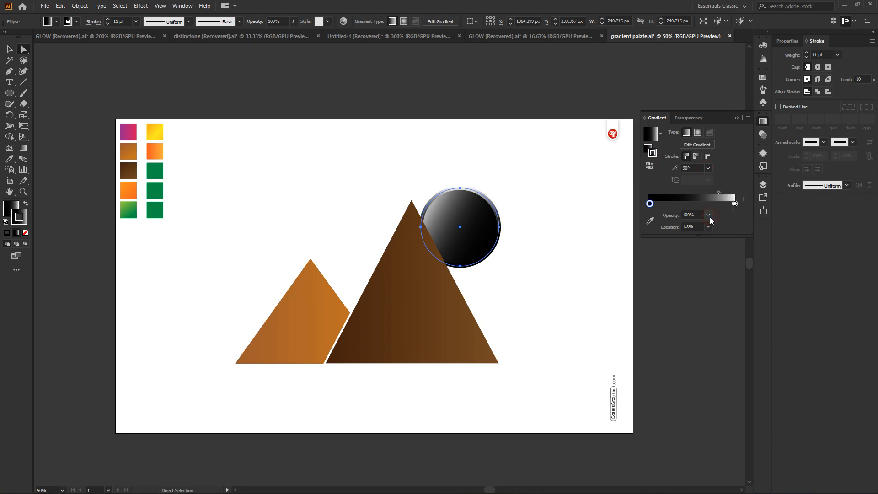
pyautogui.click(707, 169)
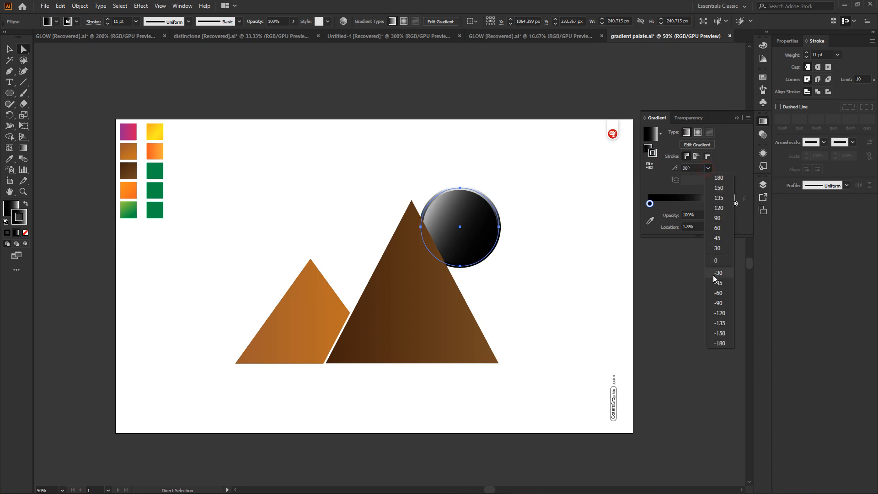
pyautogui.click(717, 322)
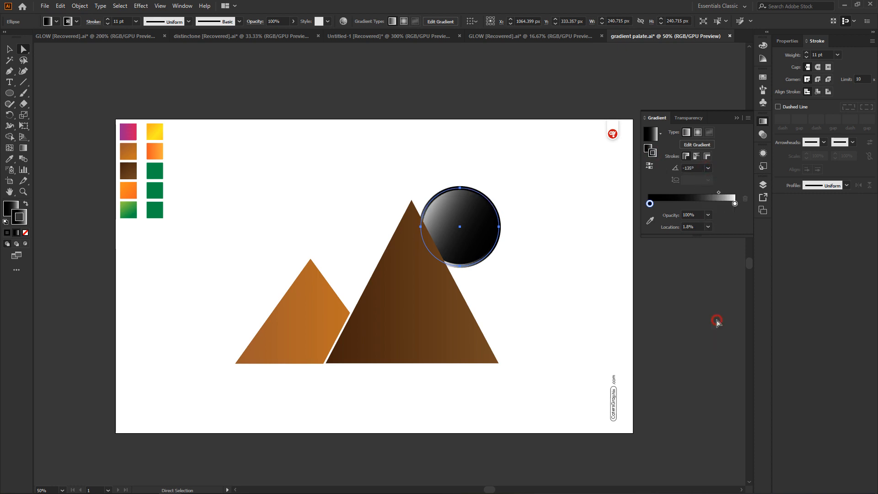
# Reverse the sun's stroke gradient back and forth several times
pyautogui.click(650, 166)
pyautogui.click(649, 167)
pyautogui.click(650, 166)
pyautogui.click(650, 168)
pyautogui.click(646, 167)
pyautogui.click(647, 166)
# Lower the opacity of the stroke gradient's black stop to 80%, 20% and finally 10%, and deselect the sun
pyautogui.click(709, 216)
pyautogui.click(709, 216)
pyautogui.click(710, 216)
pyautogui.click(721, 301)
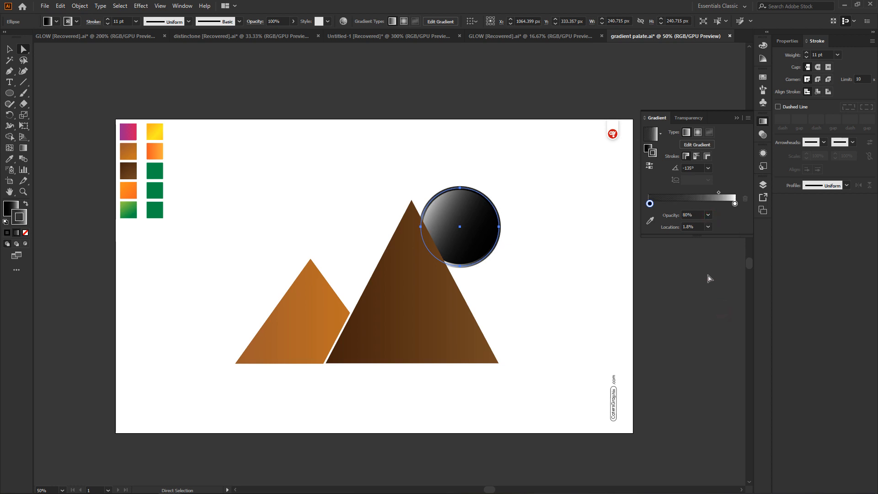
pyautogui.click(707, 216)
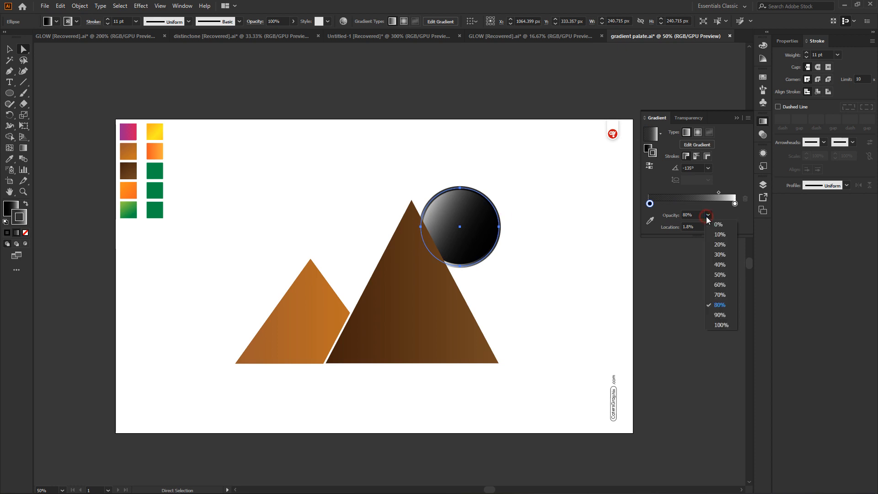
pyautogui.click(717, 246)
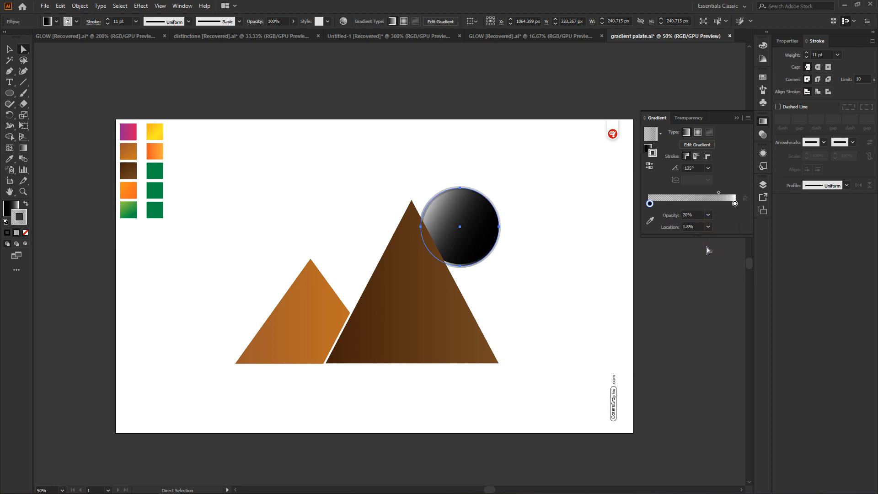
pyautogui.click(710, 215)
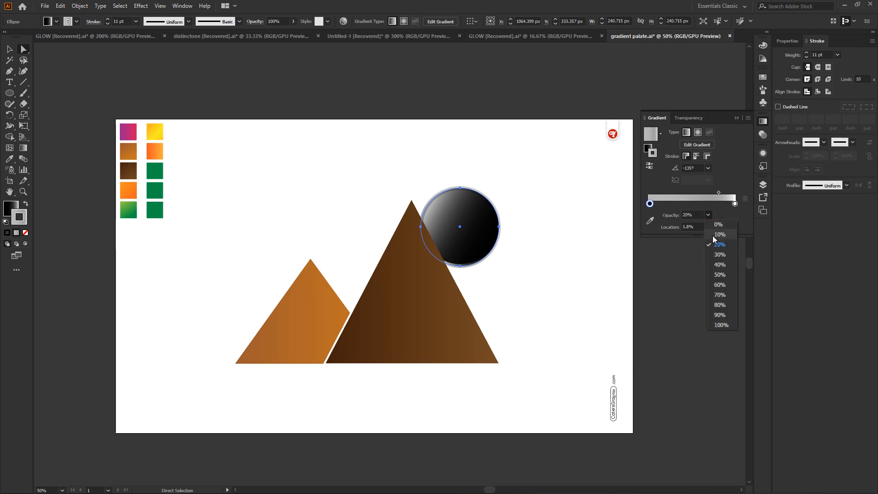
pyautogui.click(713, 236)
pyautogui.click(528, 160)
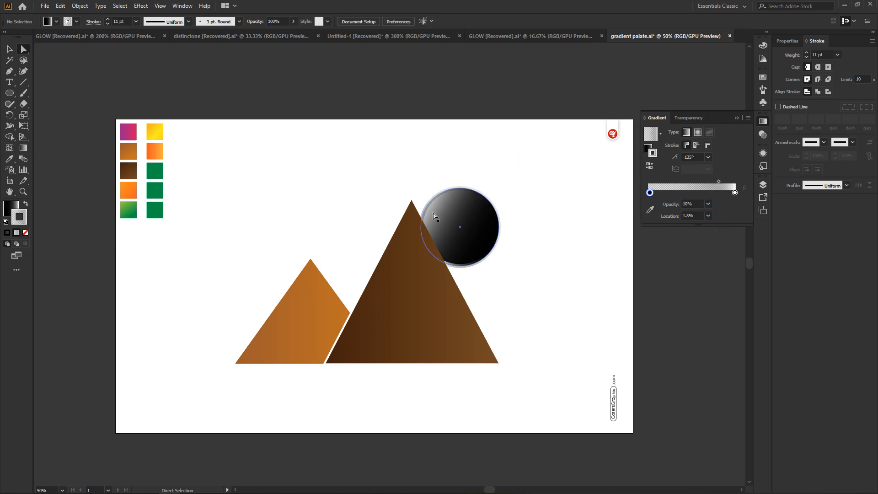
# Reselect the sun, restore the stroke gradient's black stop to 100% opacity, and deselect the circle
pyautogui.click(461, 232)
pyautogui.click(708, 215)
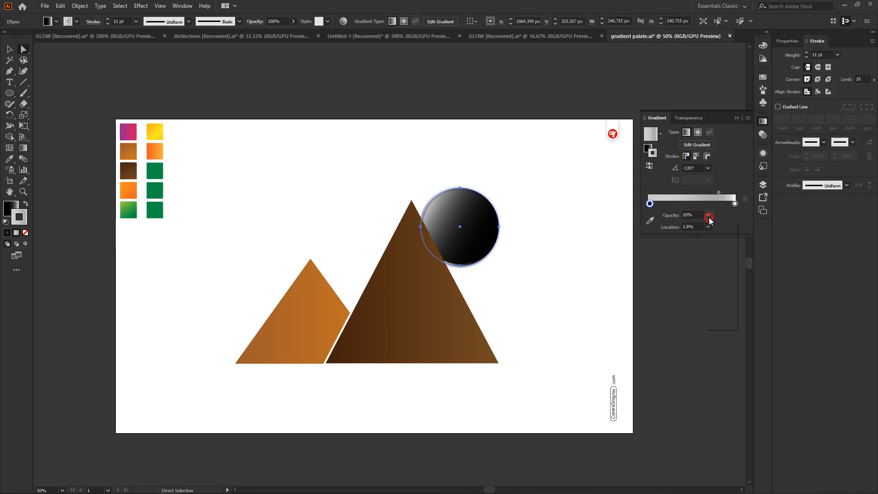
pyautogui.click(722, 326)
pyautogui.click(537, 181)
# Select the sun, try its stroke alignment outside and centered, and finally align the stroke to the inside
pyautogui.click(476, 224)
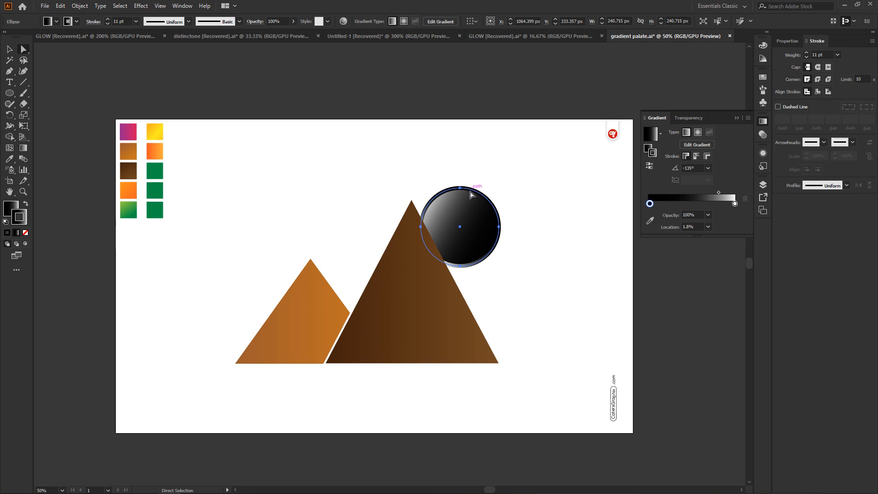
pyautogui.click(828, 92)
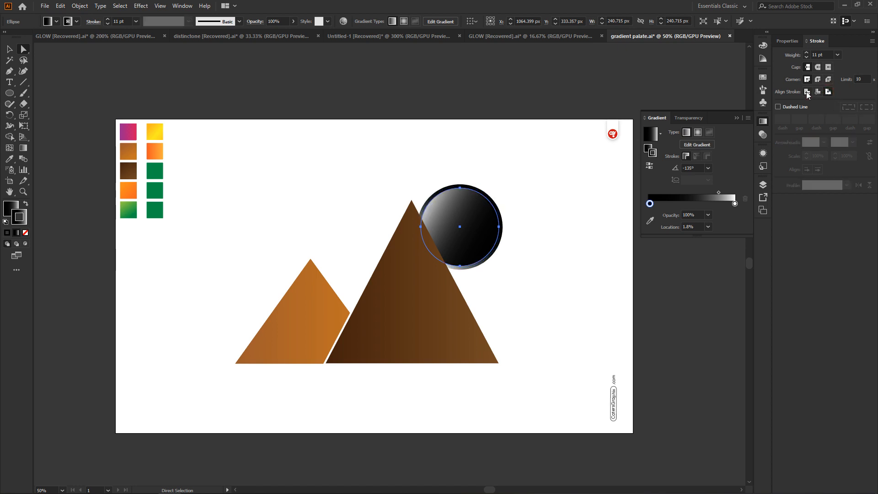
pyautogui.click(808, 92)
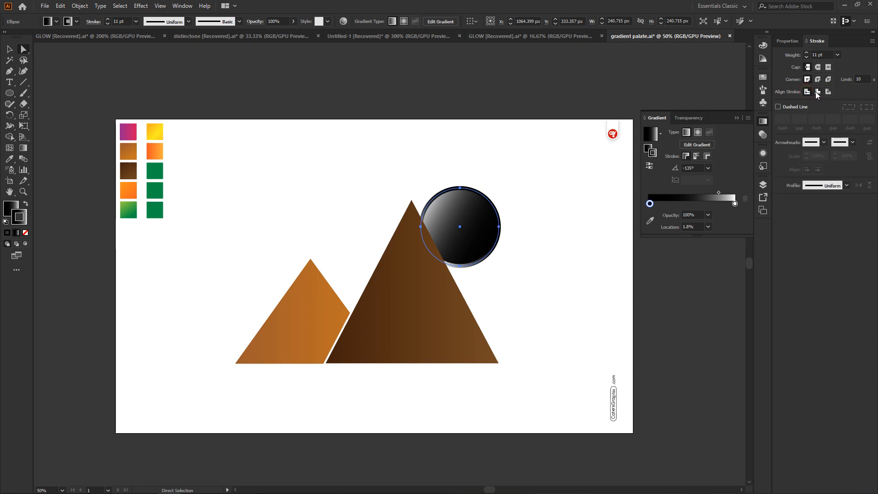
pyautogui.click(819, 92)
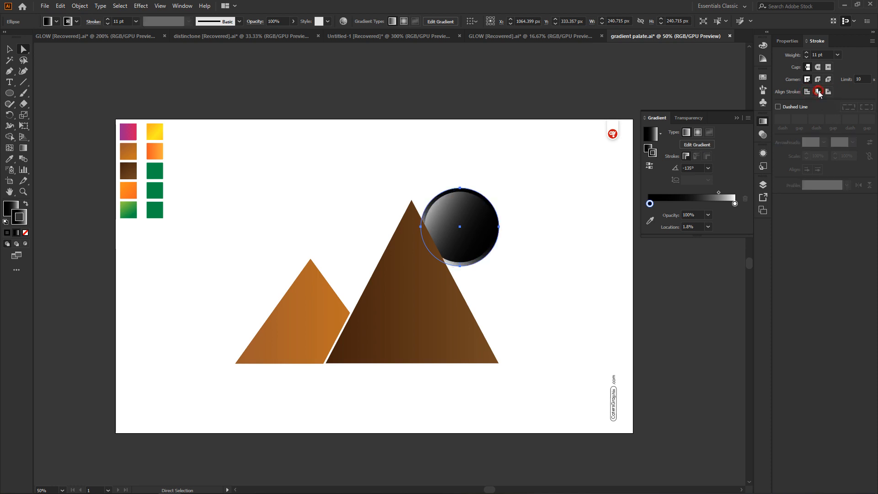
pyautogui.click(555, 138)
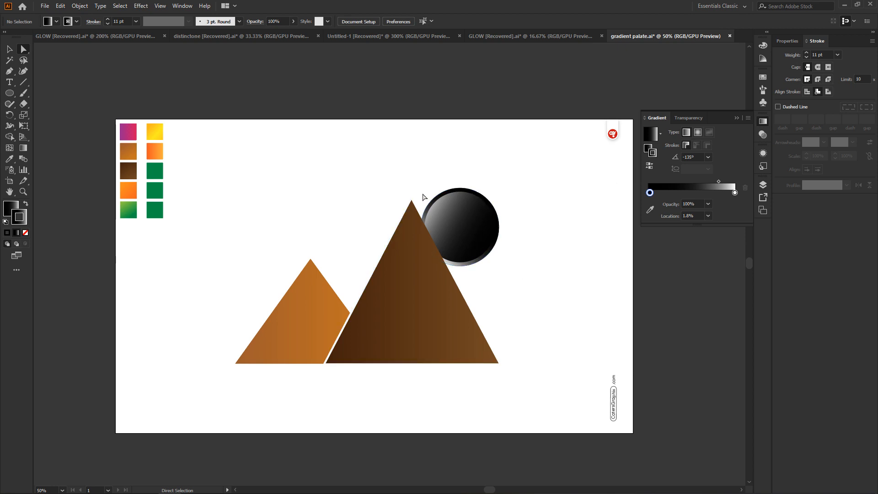
# Make the sun's fill active, change it to a freeform gradient in points mode, and add color stops near the circle's upper and lower parts
pyautogui.click(453, 206)
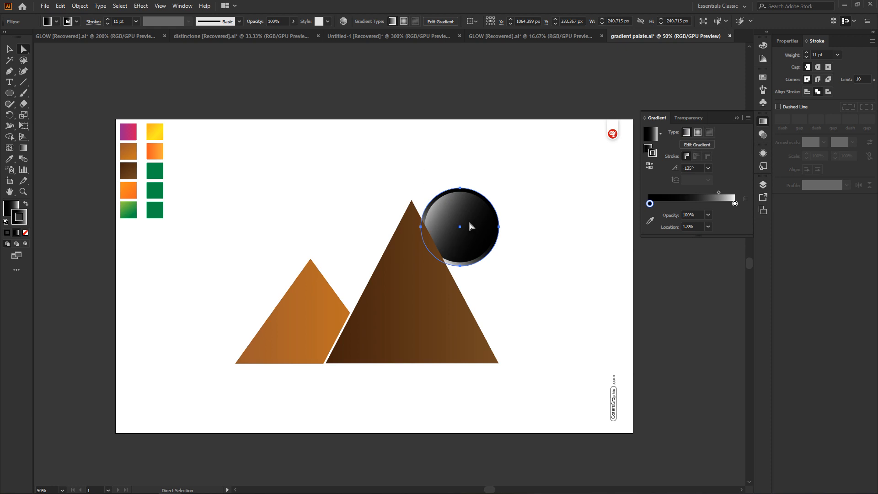
pyautogui.click(11, 209)
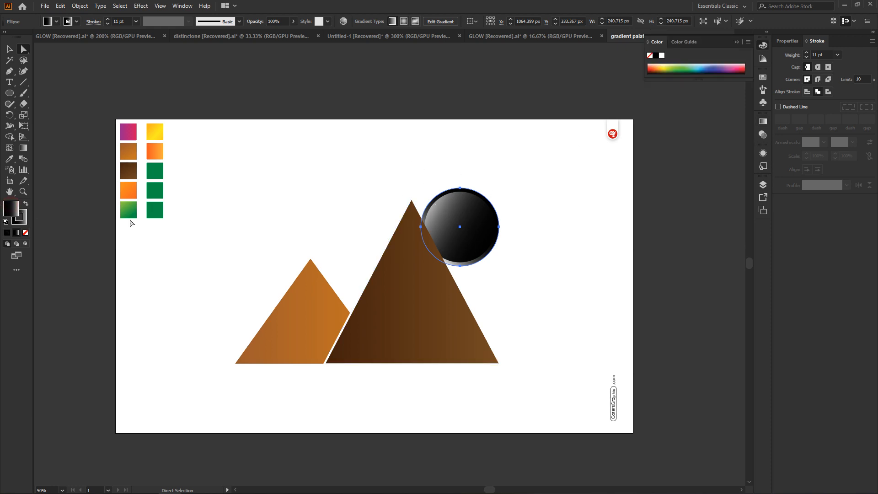
pyautogui.click(763, 122)
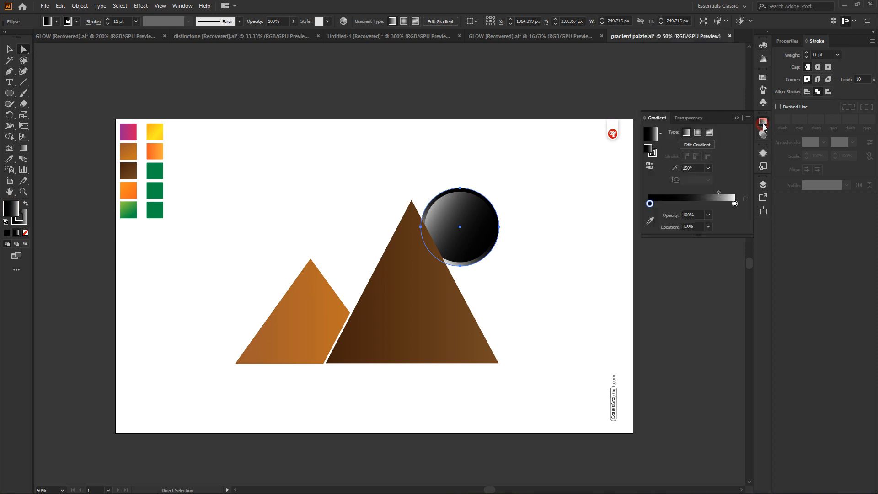
pyautogui.click(711, 133)
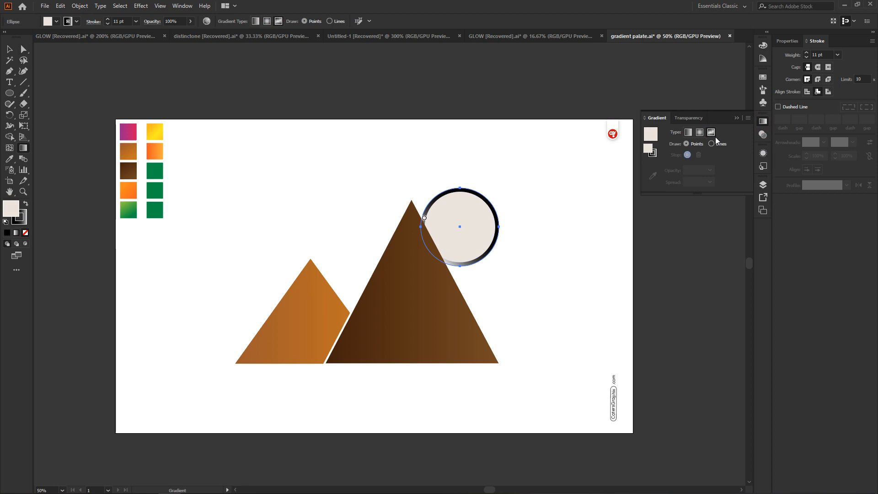
pyautogui.click(468, 209)
pyautogui.click(451, 247)
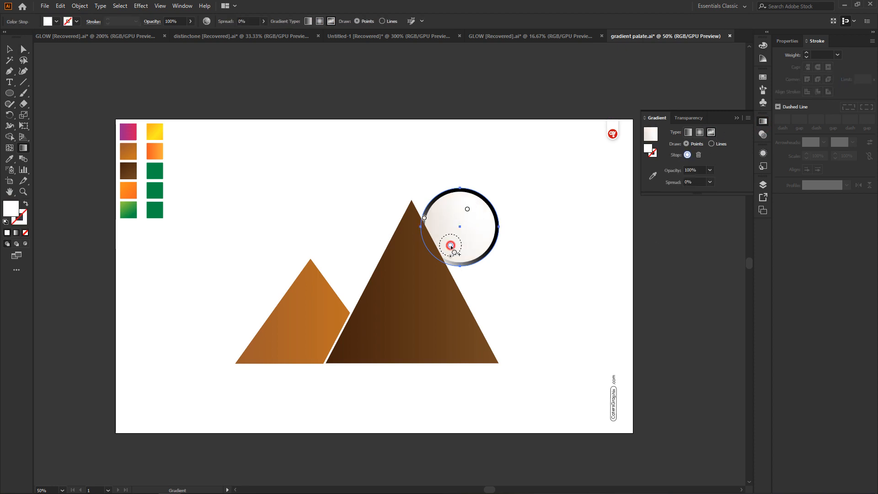
# Color the sun's lower freeform stop pink and its upper stop cyan
pyautogui.doubleClick(451, 246)
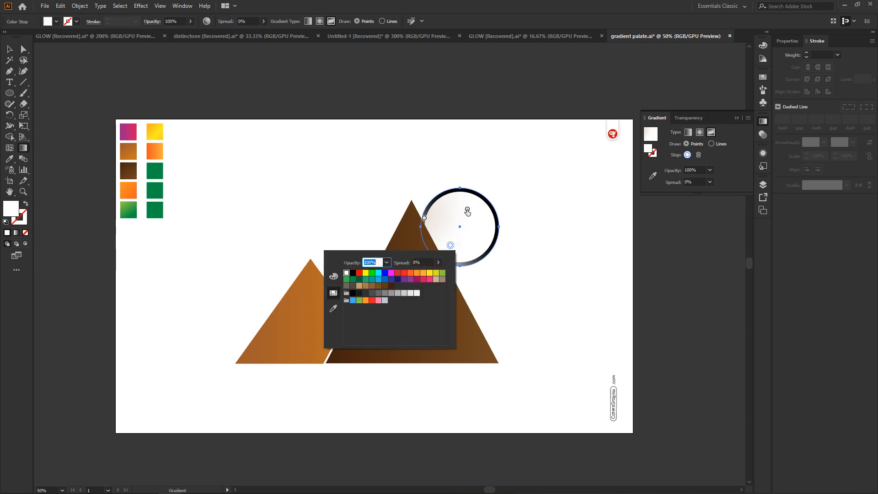
pyautogui.click(379, 301)
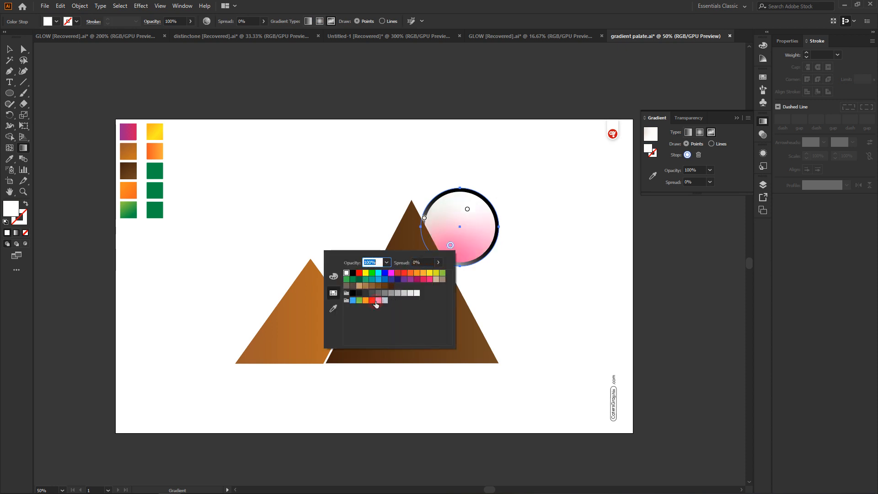
pyautogui.doubleClick(466, 210)
pyautogui.click(395, 241)
pyautogui.click(486, 166)
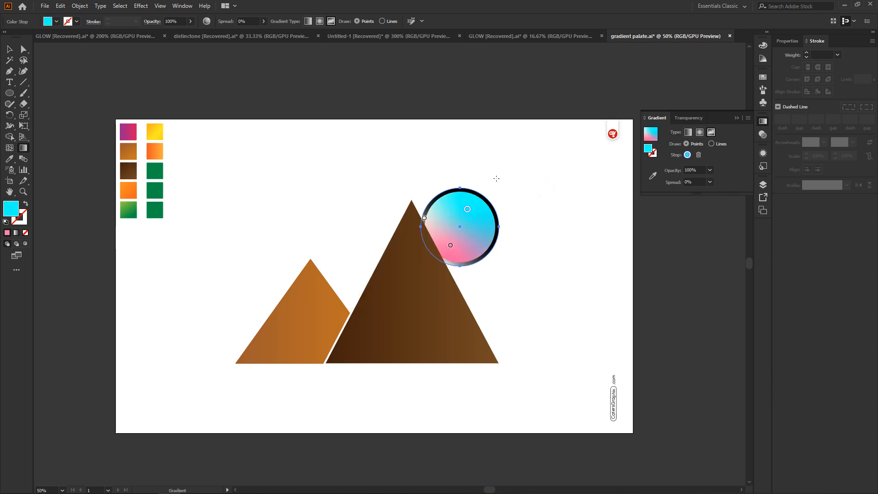
# Make the sun's stroke active, set it to None, and deselect the circle
pyautogui.click(23, 49)
pyautogui.press('x')
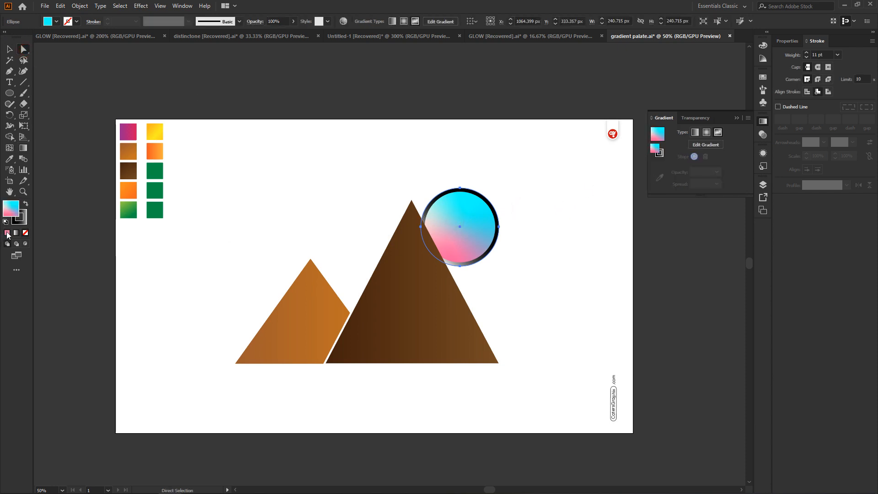
pyautogui.click(25, 233)
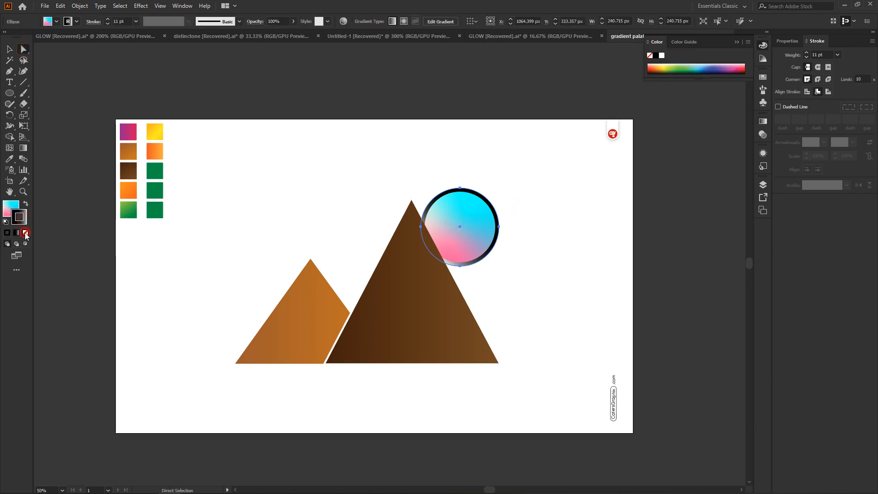
pyautogui.click(202, 155)
# Move the sun slightly up and left to about X 1053 px, Y 325 px, and select each mountain in turn
pyautogui.moveTo(463, 218); pyautogui.dragTo(459, 215)
pyautogui.click(398, 321)
pyautogui.click(290, 294)
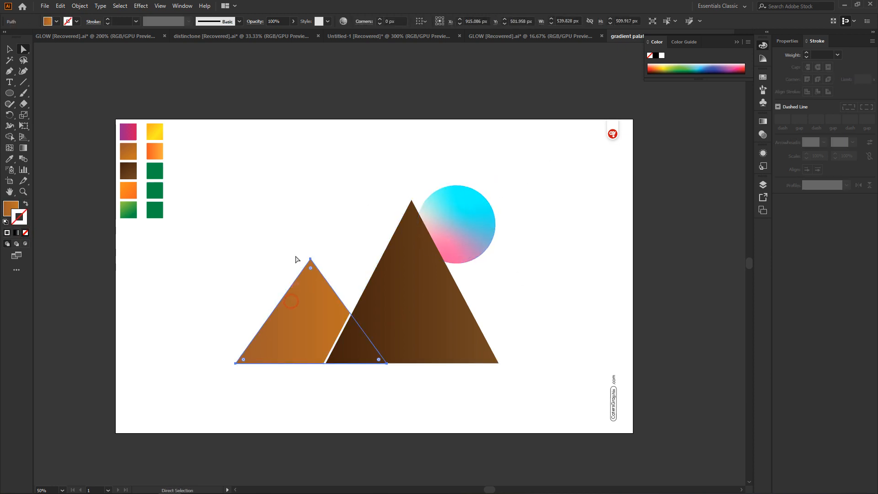
# Duplicate the sun twice, placing one copy in the artboard's upper-right area and the other above the small mountain
pyautogui.click(464, 228)
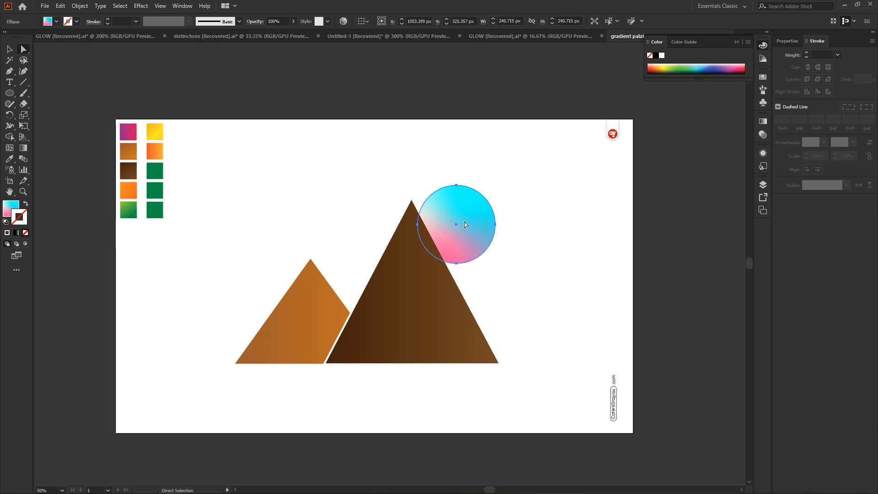
pyautogui.hotkey('ctrl', 'c')
pyautogui.hotkey('ctrl', 'f')
pyautogui.moveTo(456, 228); pyautogui.dragTo(560, 199)
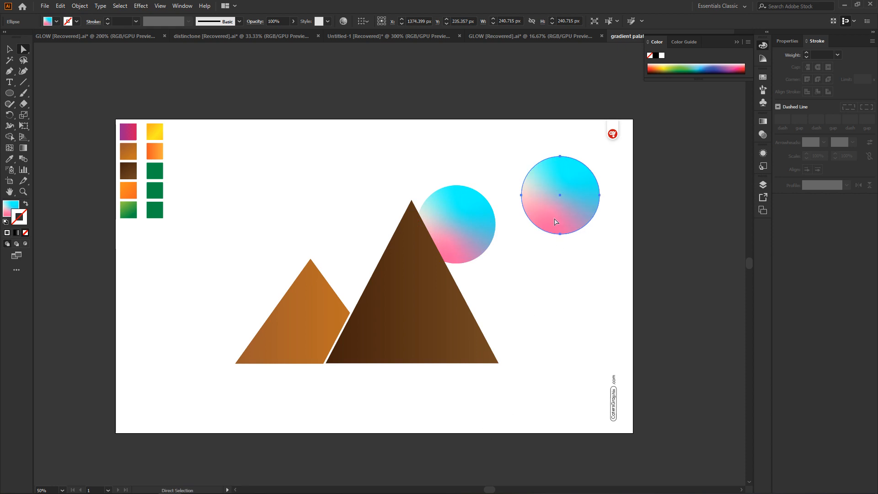
pyautogui.moveTo(561, 194); pyautogui.dragTo(305, 178)
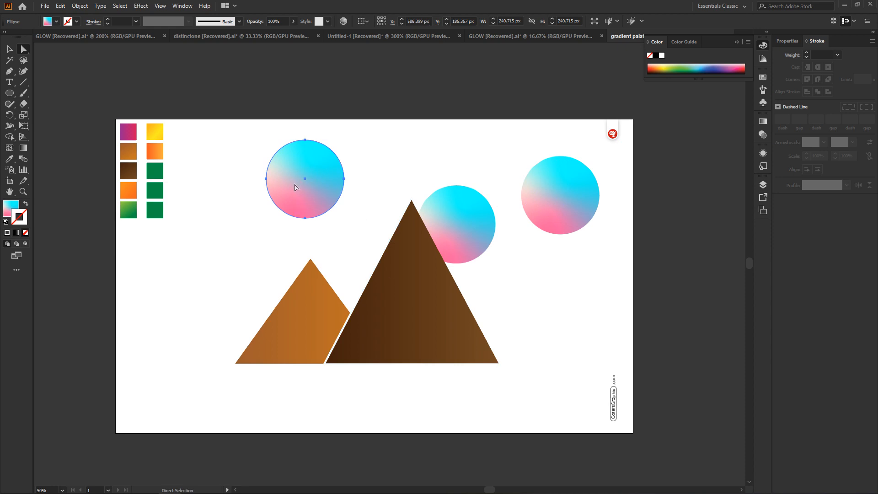
# Delete both copies of the sun and select the original circle behind the large mountain
pyautogui.press('Delete')
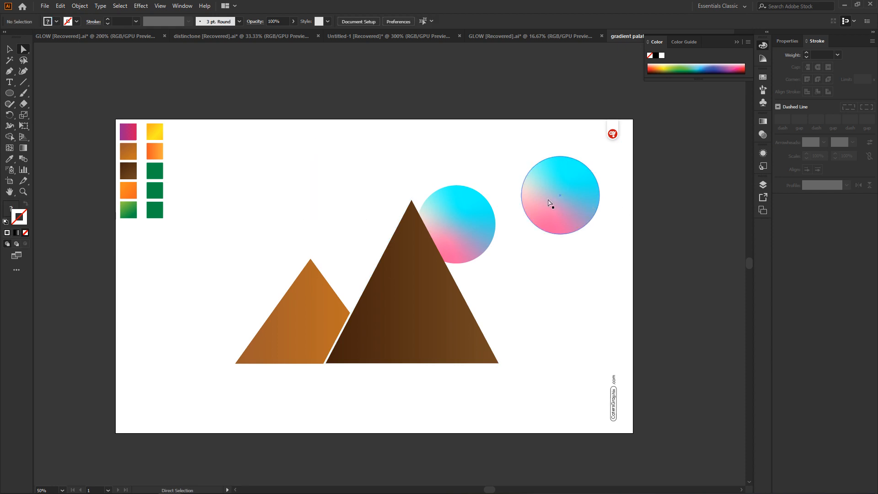
pyautogui.click(566, 191)
pyautogui.press('Delete')
pyautogui.click(474, 231)
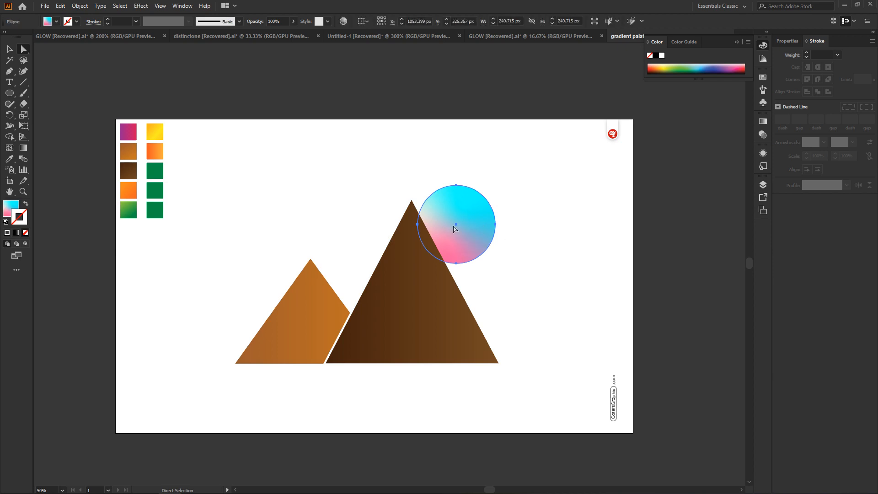
# Duplicate the sun slightly up and to the right, delete the copy and reselect the original circle
pyautogui.keyDown('alt'); pyautogui.click(455, 224); pyautogui.keyUp('alt')
pyautogui.moveTo(456, 224); pyautogui.dragTo(461, 221)
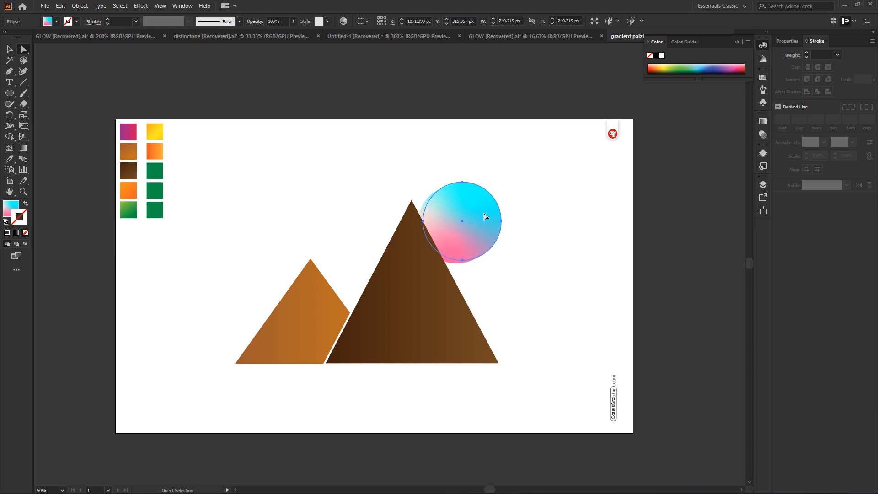
pyautogui.press('Delete')
pyautogui.click(459, 223)
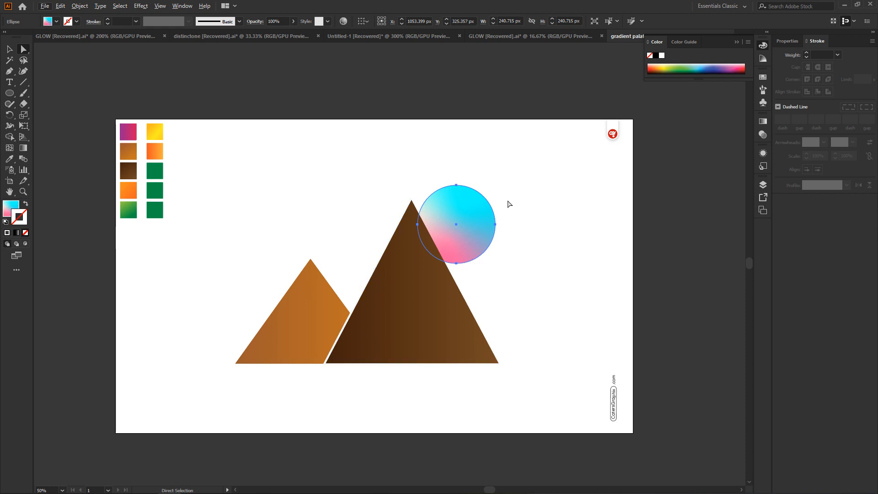
# Try duplicating the sun to about X 1305 px, Y 205 px, and undo the copy
pyautogui.press('v')
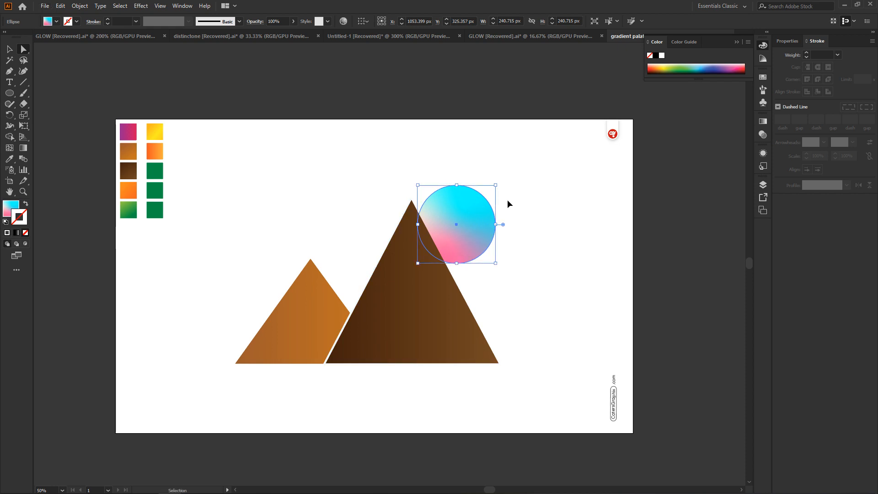
pyautogui.press('a')
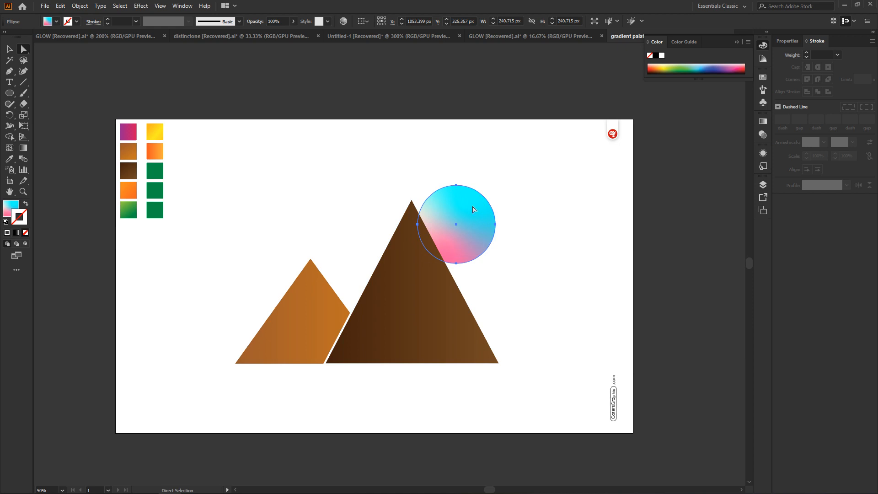
pyautogui.moveTo(452, 230); pyautogui.dragTo(538, 188)
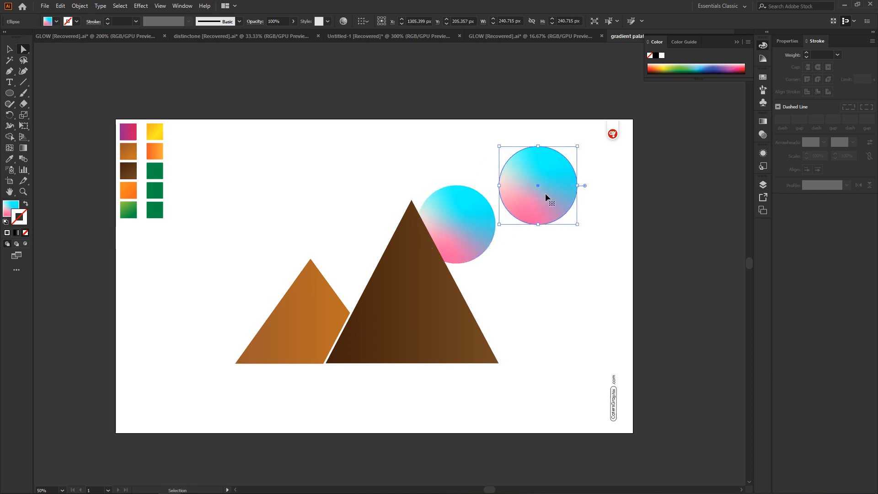
pyautogui.hotkey('ctrl', 'z')
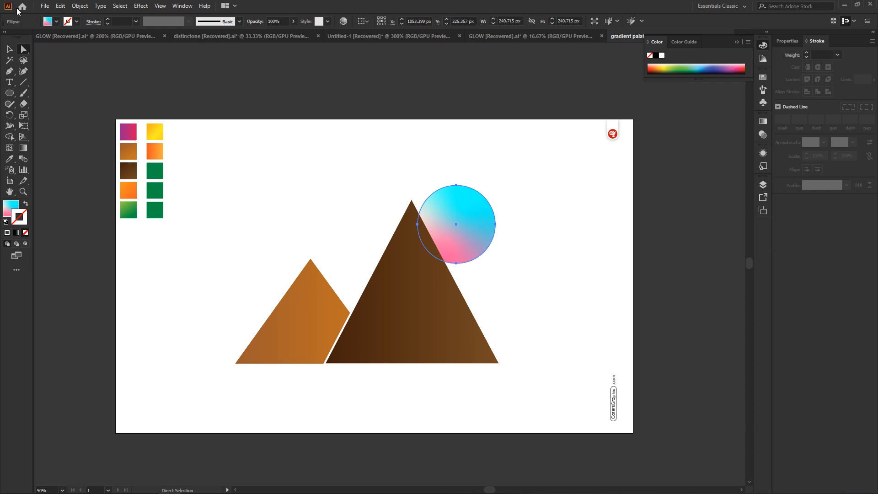
# Open the Grain texture effect for the selected sun circle
pyautogui.click(142, 6)
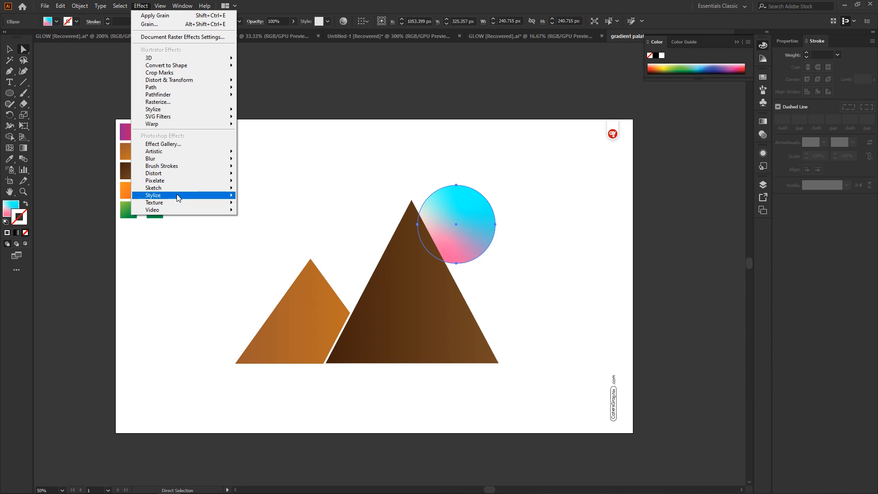
pyautogui.moveTo(178, 203)
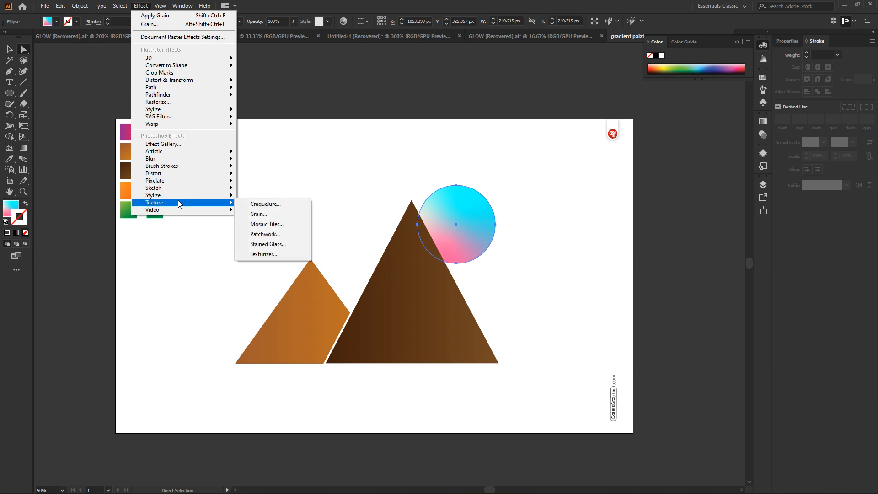
pyautogui.click(167, 203)
pyautogui.click(265, 215)
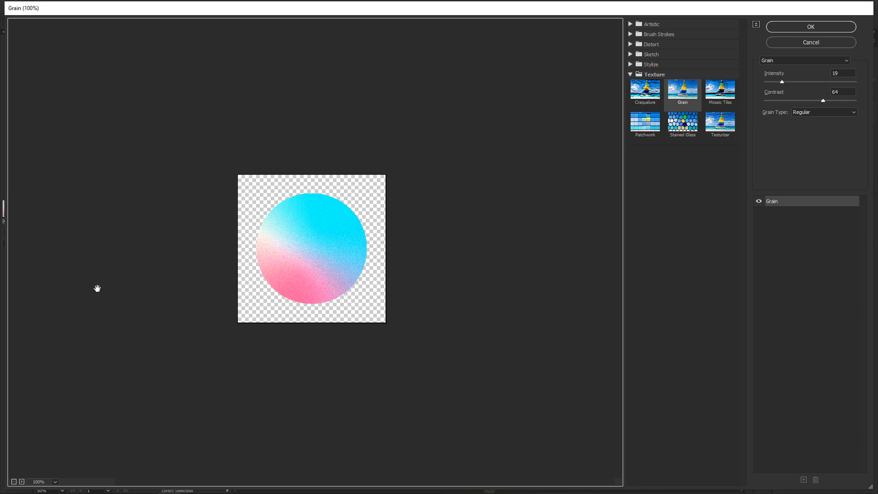
# Preview the Sumi-e, Dark Strokes, Ink Outlines and Spatter filters on the sun and switch back to Grain
pyautogui.click(820, 60)
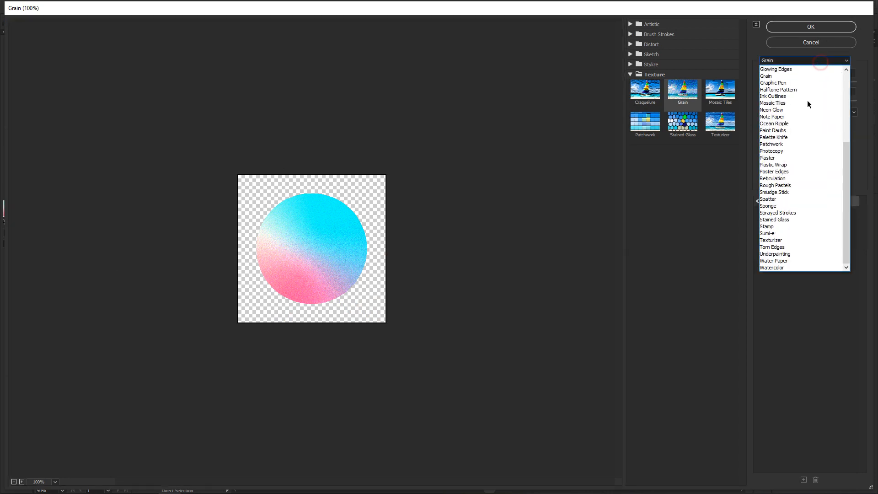
pyautogui.click(782, 234)
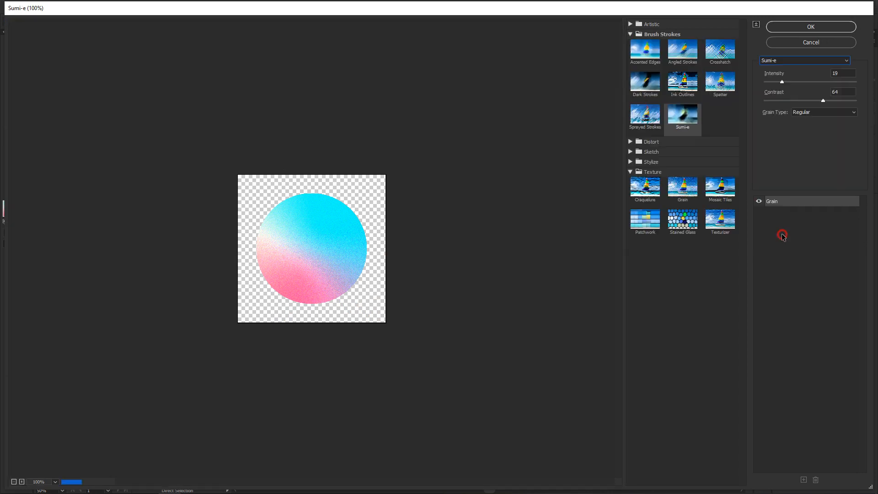
pyautogui.click(830, 61)
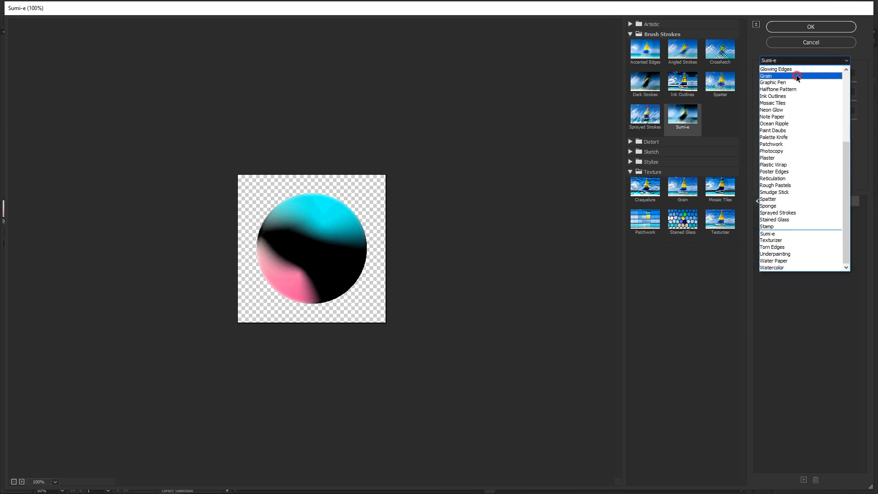
pyautogui.click(797, 76)
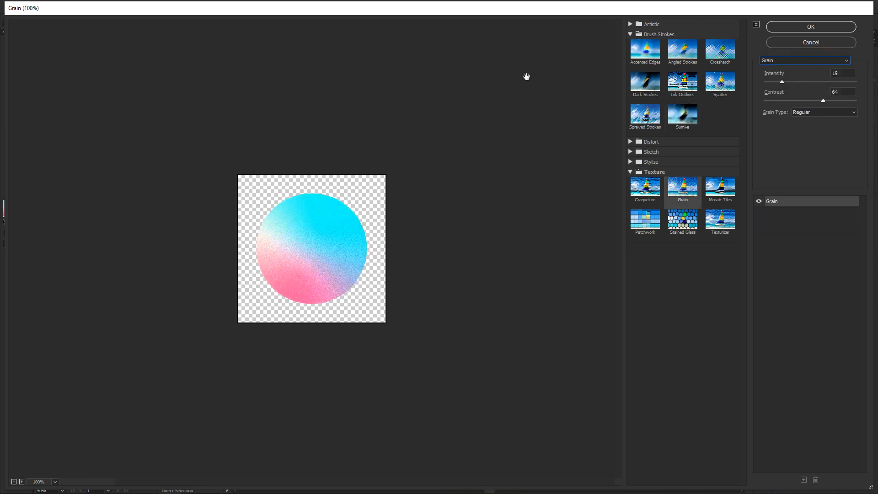
pyautogui.click(645, 88)
pyautogui.click(679, 87)
pyautogui.click(715, 86)
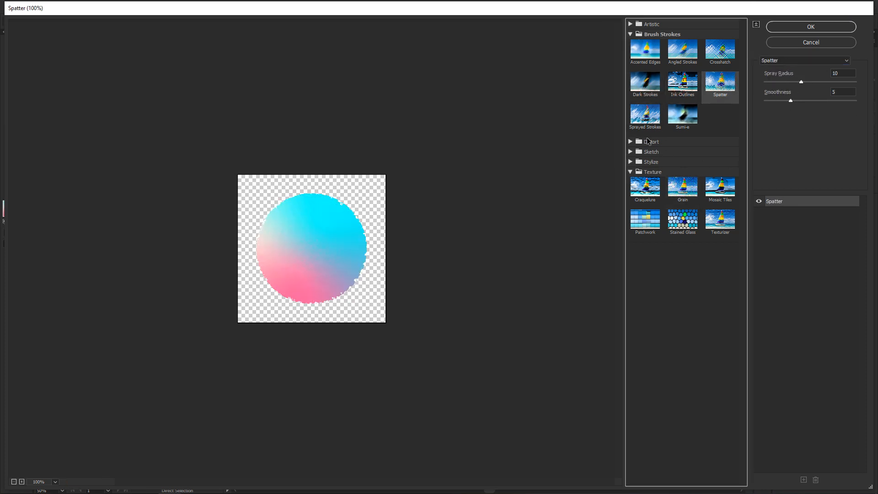
pyautogui.click(682, 192)
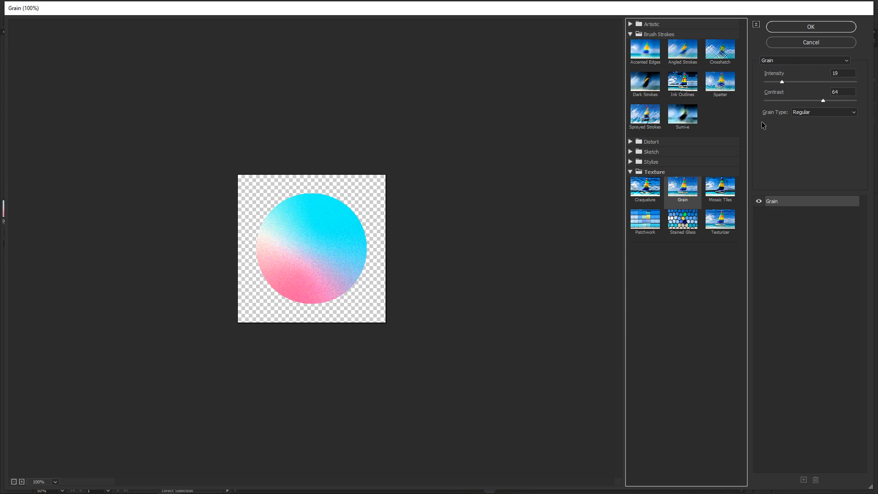
# Apply the Grain effect to the sun with intensity 12 and contrast 55, and deselect the circle
pyautogui.moveTo(782, 83)
pyautogui.mouseDown()
pyautogui.moveTo(863, 85)
pyautogui.moveTo(774, 93)
pyautogui.mouseUp()
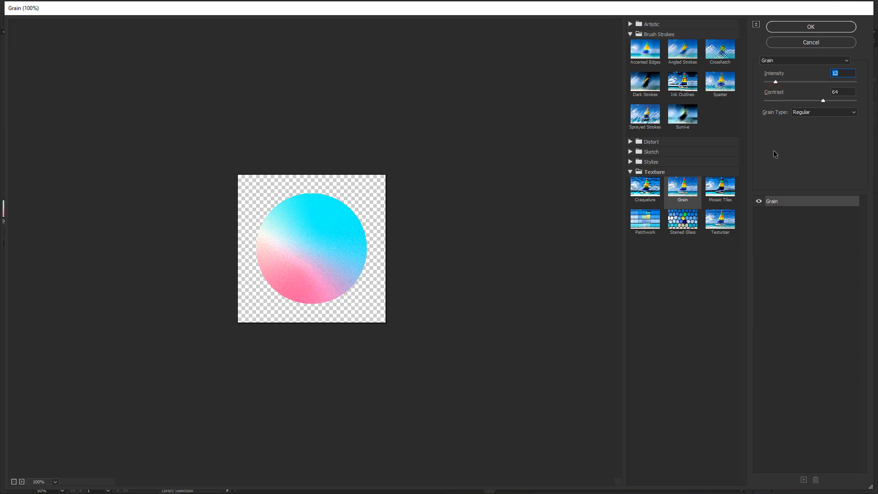
pyautogui.moveTo(825, 100)
pyautogui.mouseDown()
pyautogui.moveTo(763, 109)
pyautogui.moveTo(834, 112)
pyautogui.moveTo(818, 116)
pyautogui.mouseUp()
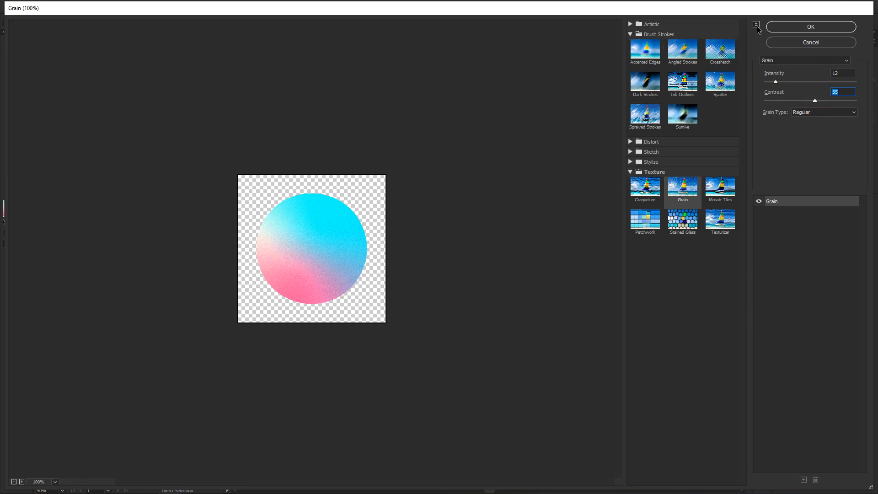
pyautogui.click(796, 27)
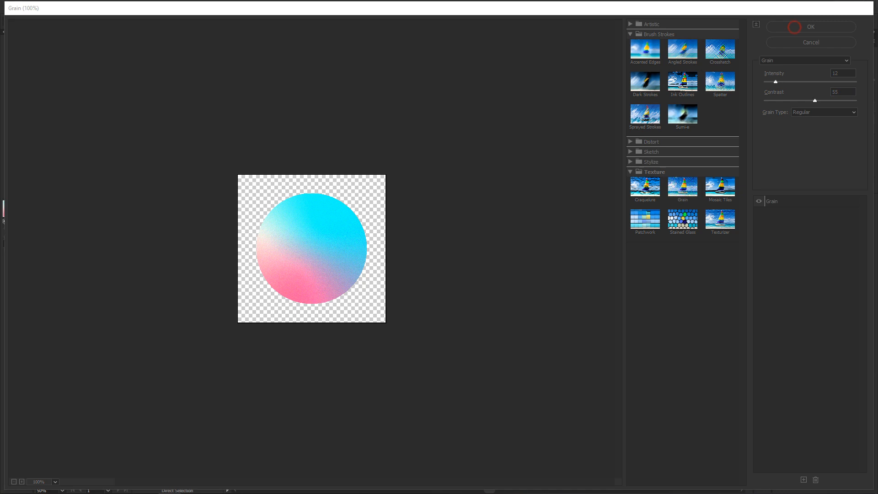
pyautogui.click(539, 203)
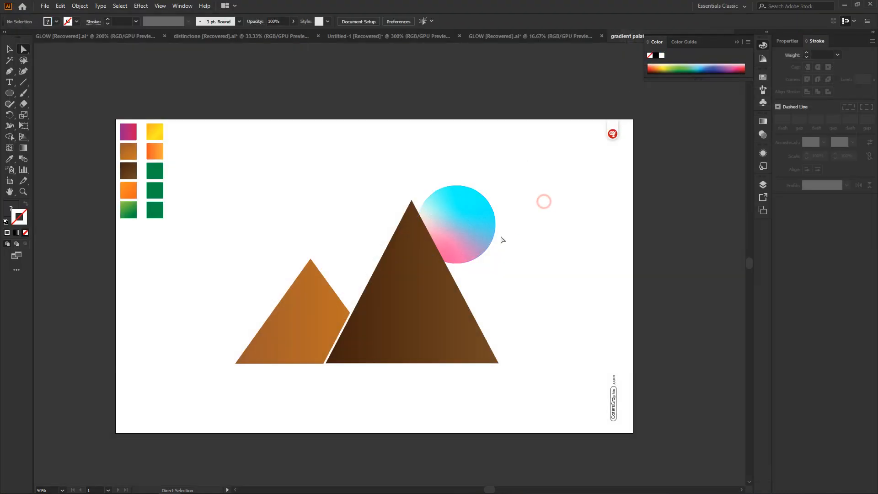
# Try duplicating the grained sun to about X 1254 px, Y 280 px, and undo the copy
pyautogui.click(457, 214)
pyautogui.click(589, 171)
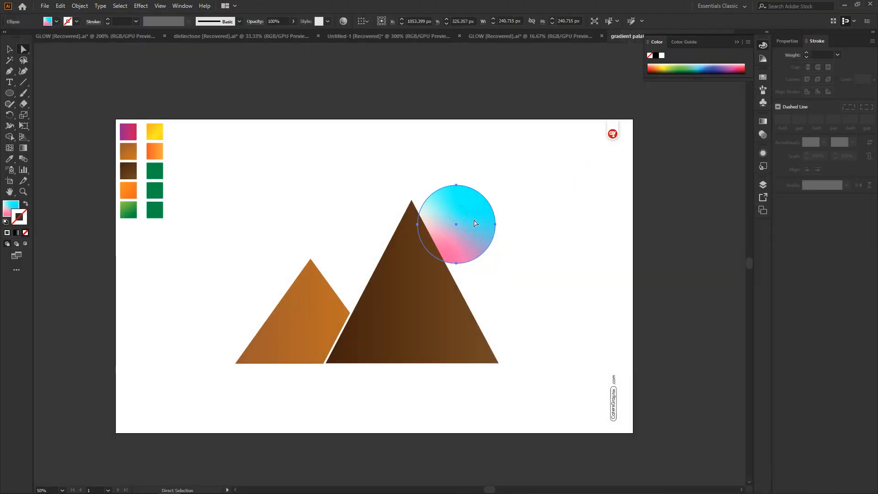
pyautogui.moveTo(456, 229); pyautogui.dragTo(522, 215)
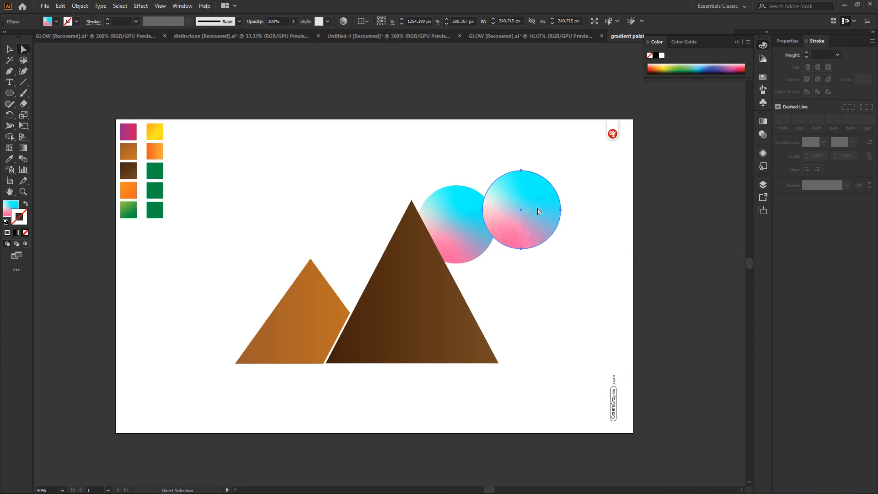
pyautogui.hotkey('ctrl', 'z')
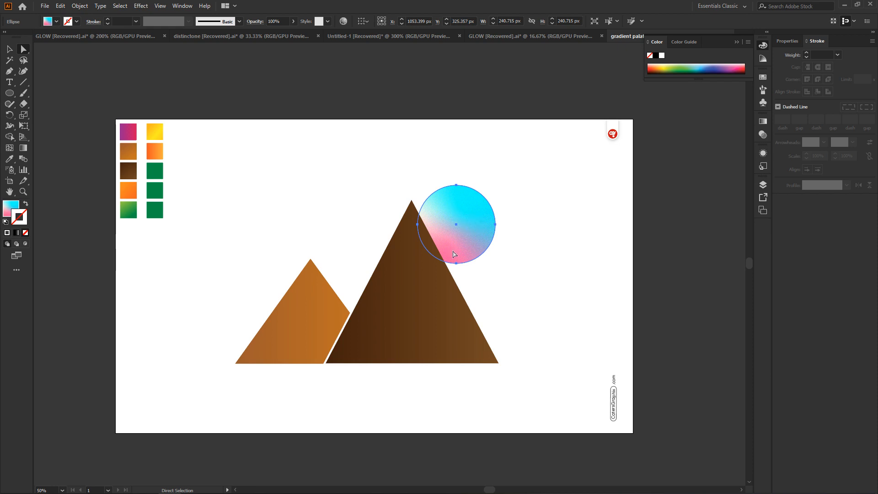
# Show the gradient settings for the sun's fill with the Freeform type active
pyautogui.click(763, 122)
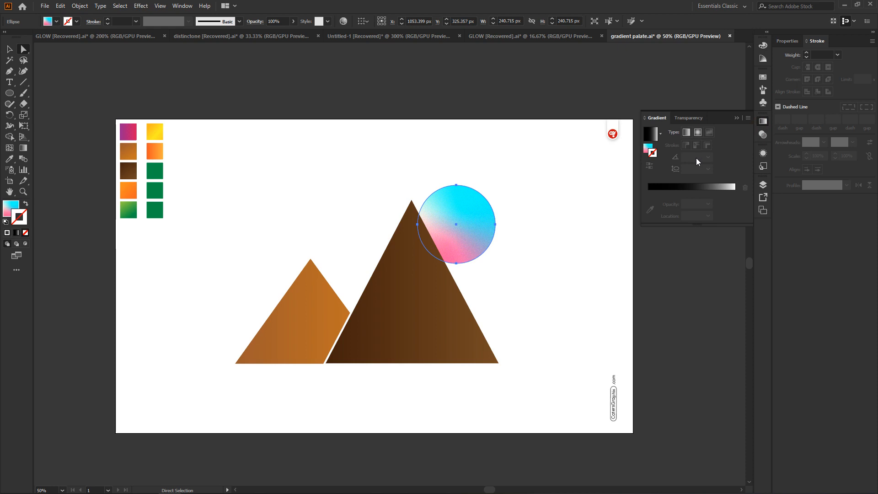
pyautogui.click(646, 151)
pyautogui.click(711, 132)
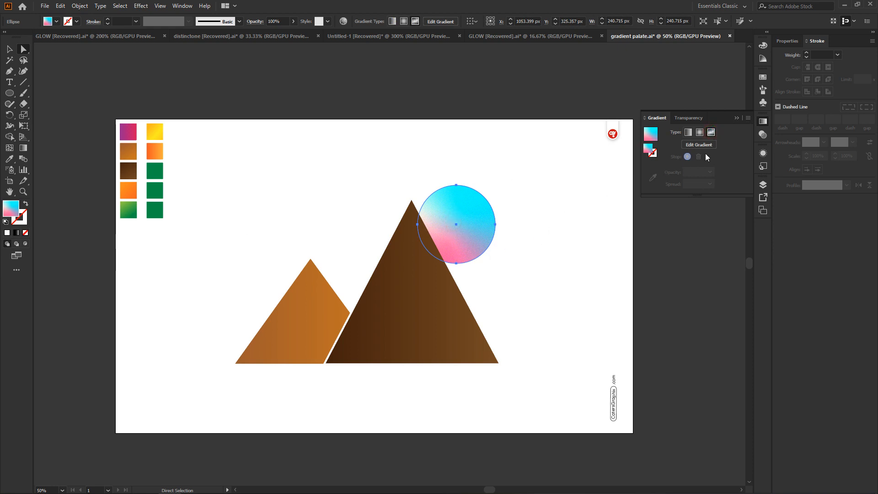
# Try a radial and a new freeform gradient on the sun's fill, and undo both gradient changes
pyautogui.click(700, 132)
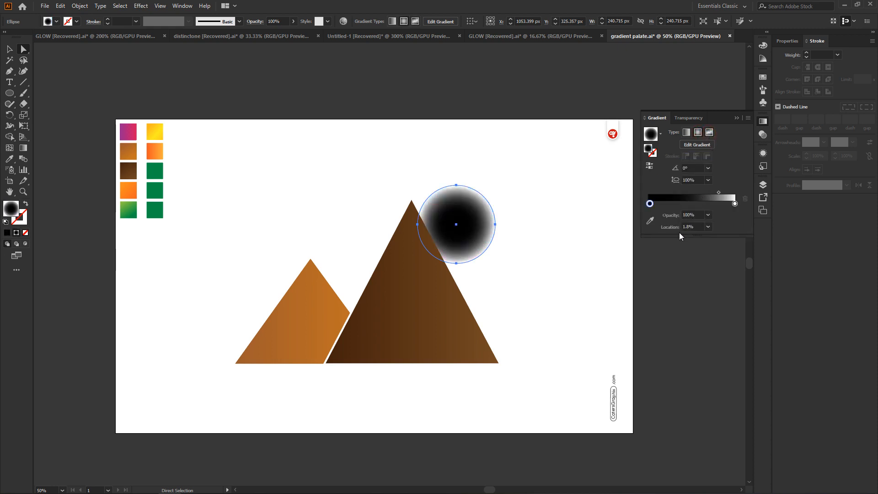
pyautogui.click(709, 132)
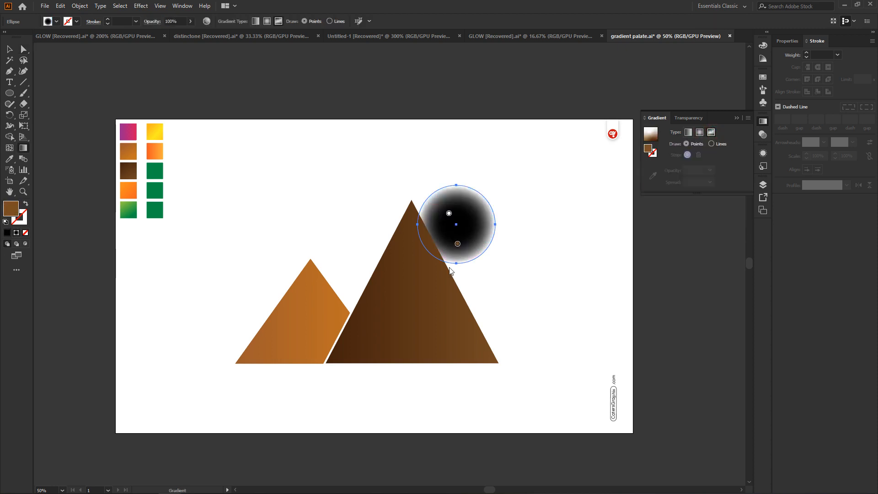
pyautogui.click(558, 185)
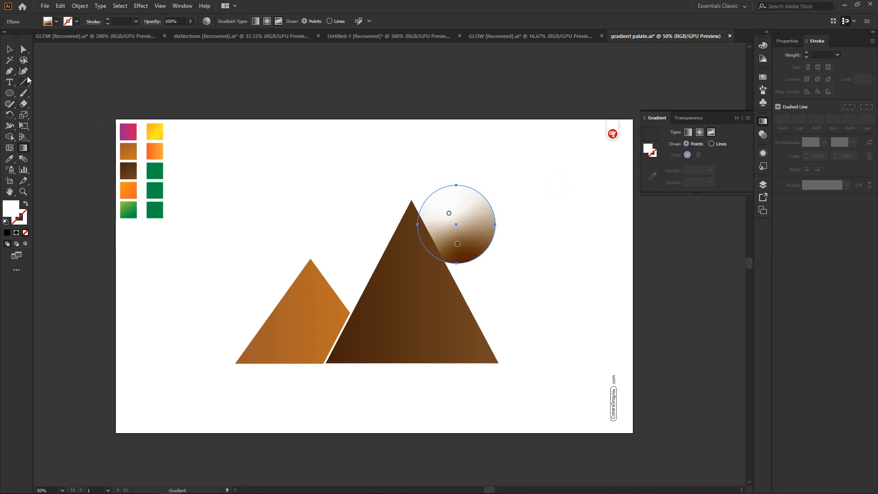
pyautogui.click(9, 49)
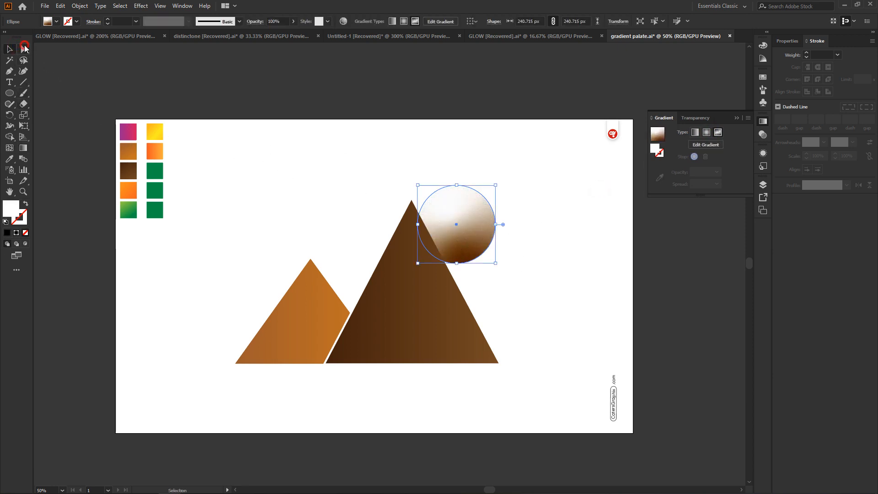
pyautogui.click(24, 49)
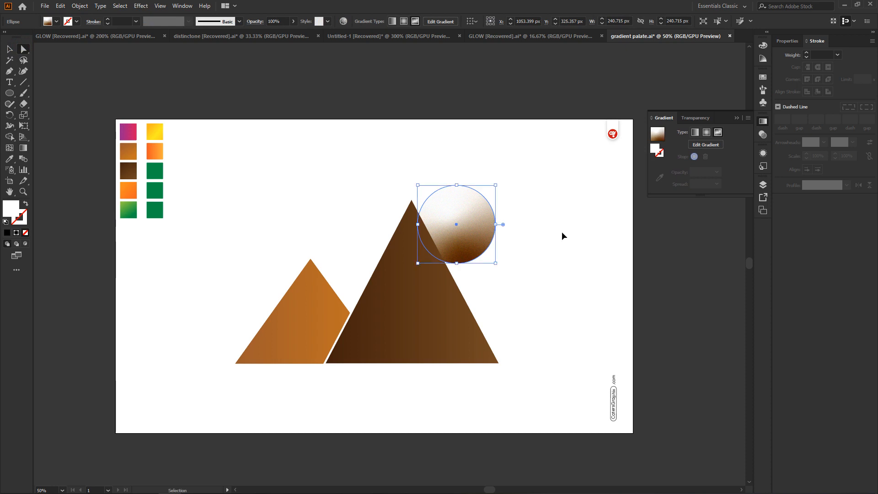
pyautogui.hotkey('ctrl', 'z')
pyautogui.hotkey('ctrl', 'z')
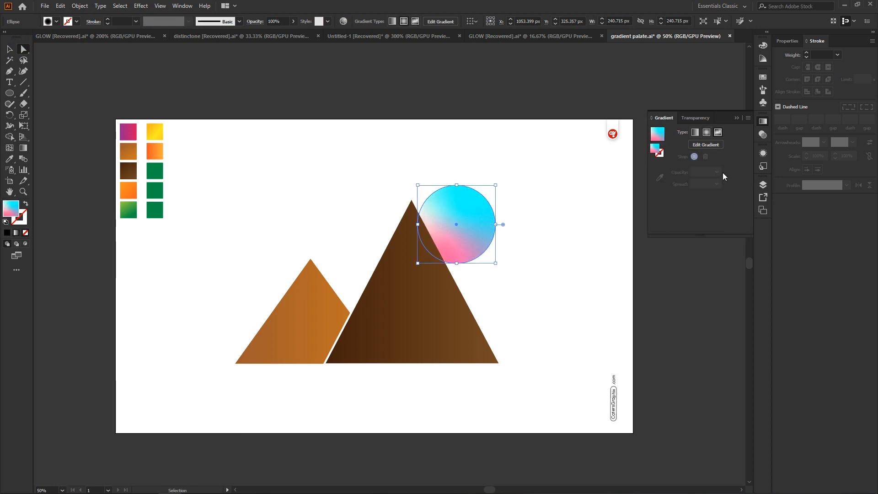
# Examine the sun's transparency and opacity options and return to its gradient settings
pyautogui.click(764, 134)
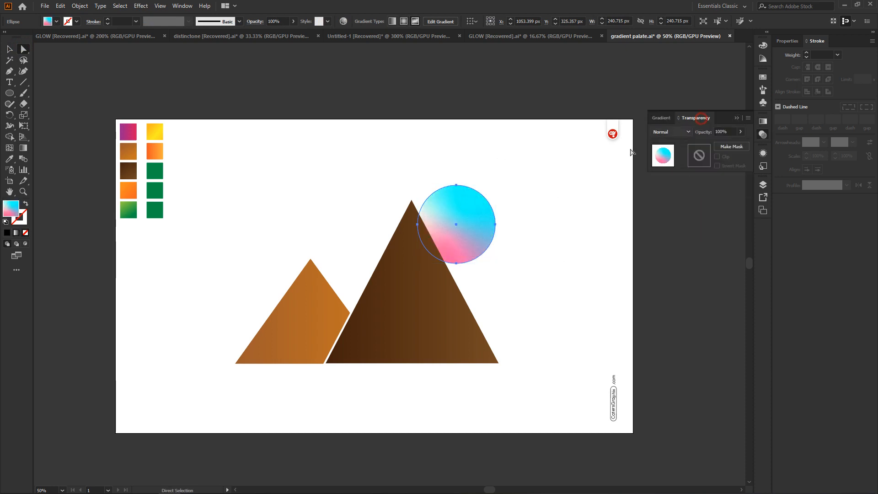
pyautogui.click(742, 132)
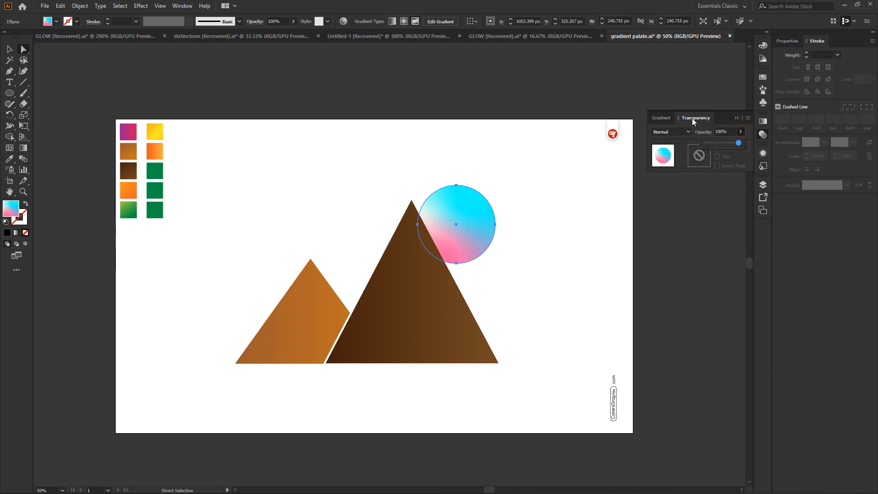
pyautogui.click(668, 117)
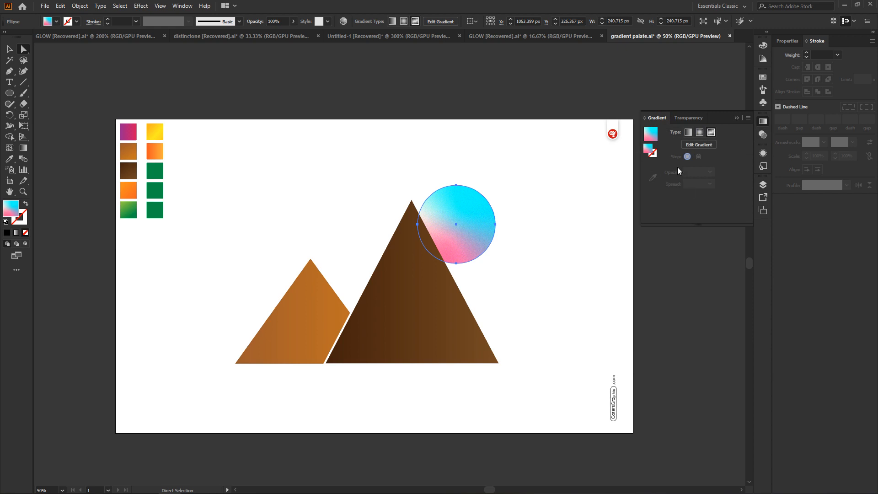
# Lighten the pink colour point of the sun's freeform gradient by setting its magenta to 47%
pyautogui.click(699, 144)
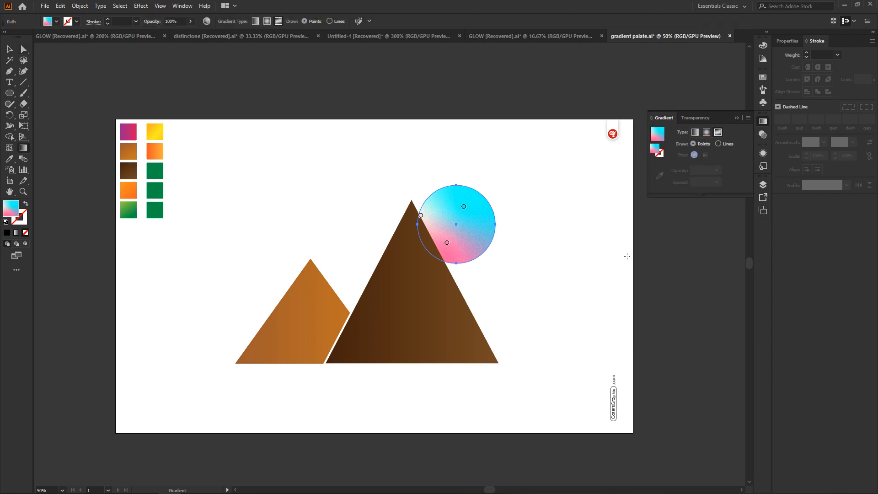
pyautogui.doubleClick(447, 243)
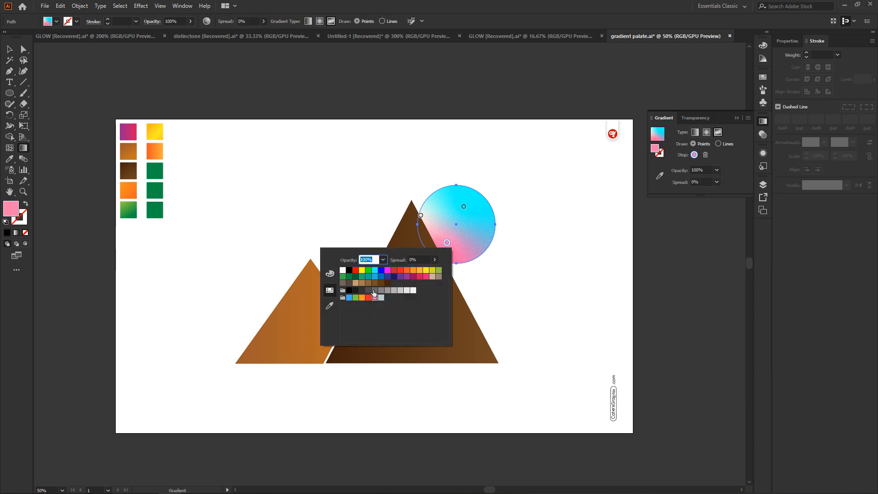
pyautogui.click(330, 273)
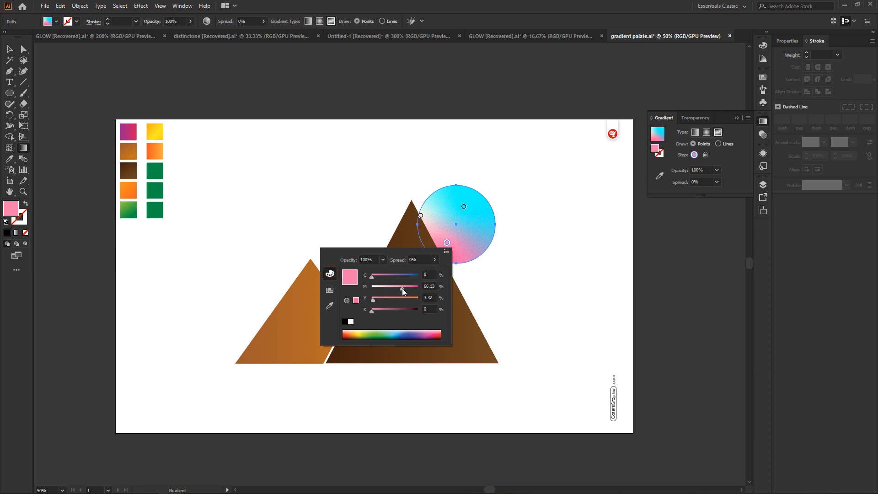
pyautogui.moveTo(402, 288); pyautogui.dragTo(388, 293)
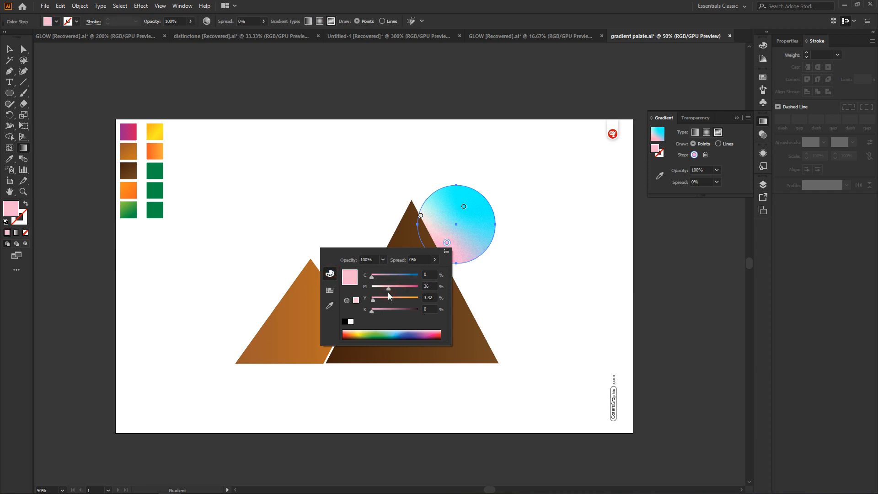
pyautogui.moveTo(389, 293); pyautogui.dragTo(385, 294)
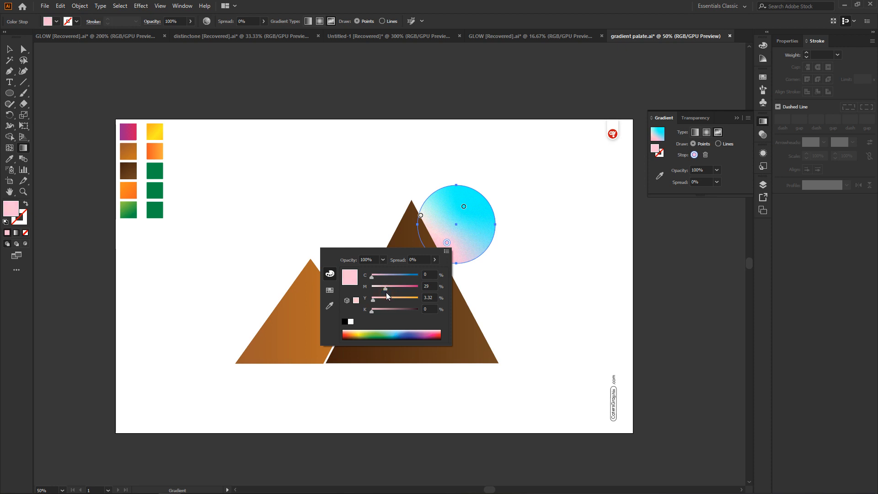
pyautogui.moveTo(388, 289); pyautogui.dragTo(394, 289)
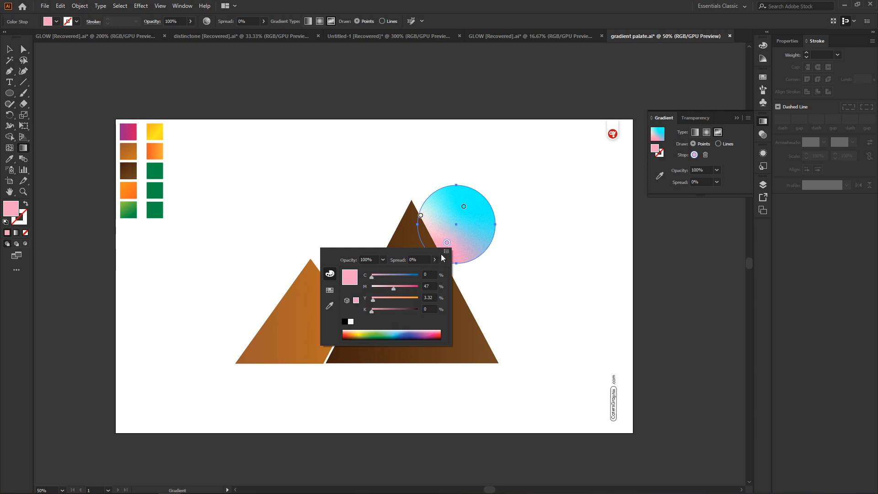
pyautogui.click(574, 239)
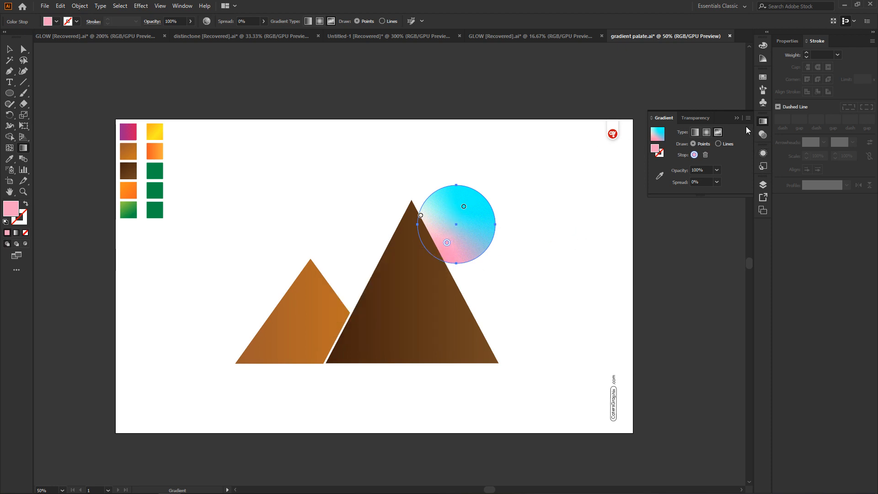
# Set the opacity of the sun's selected pink colour point to 49% and leave gradient editing
pyautogui.click(695, 118)
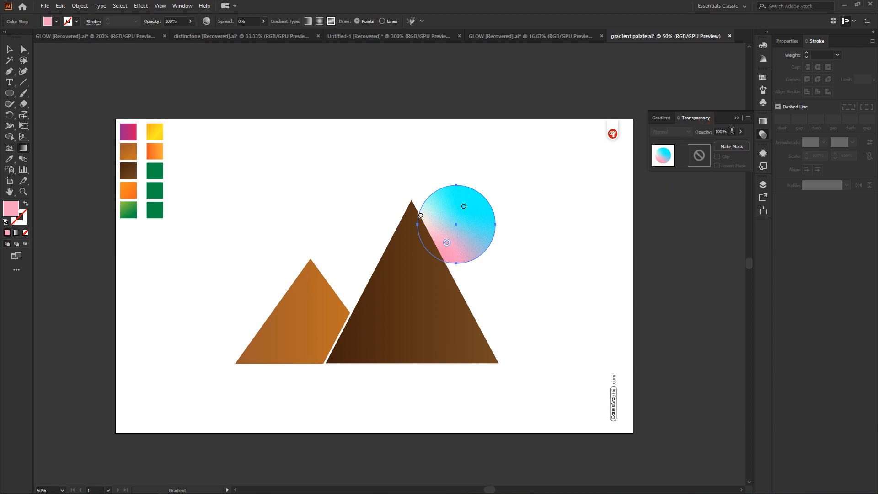
pyautogui.click(743, 132)
pyautogui.moveTo(740, 142); pyautogui.dragTo(722, 142)
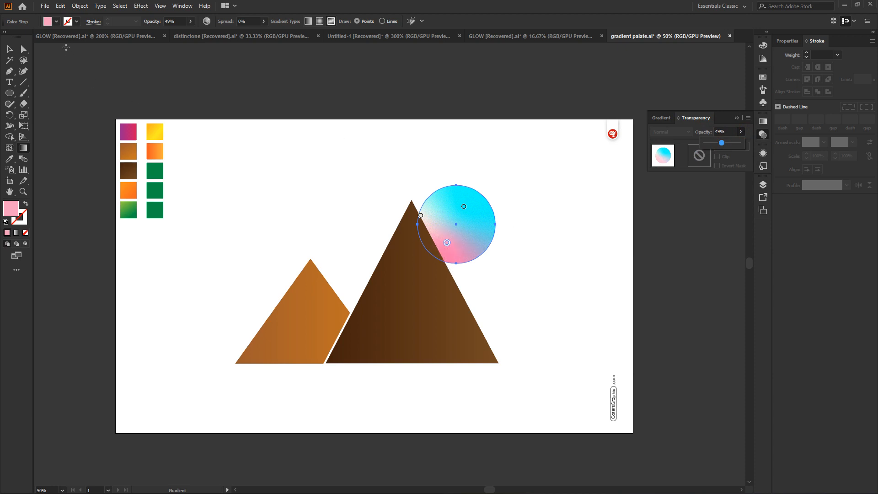
pyautogui.click(21, 52)
pyautogui.click(456, 156)
# Apply a Regular Grain texture to the large dark brown mountain with intensity 14 and contrast 55
pyautogui.click(23, 49)
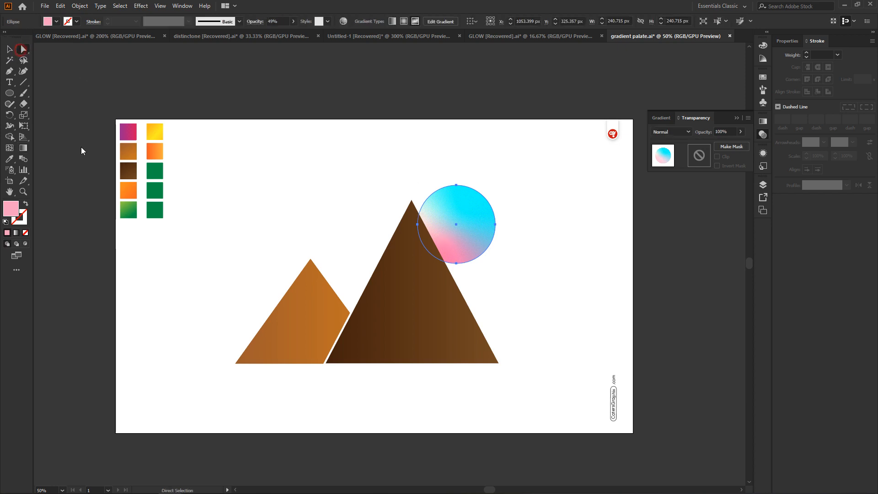
pyautogui.click(387, 329)
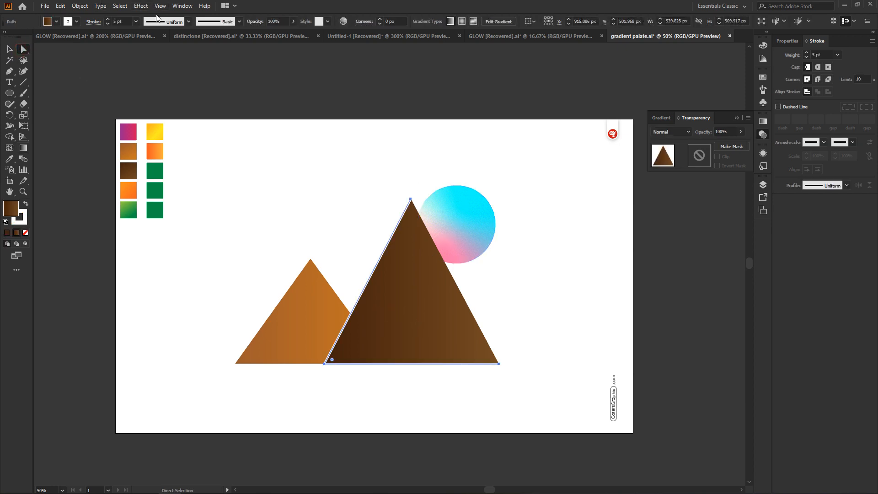
pyautogui.click(141, 6)
pyautogui.moveTo(177, 202)
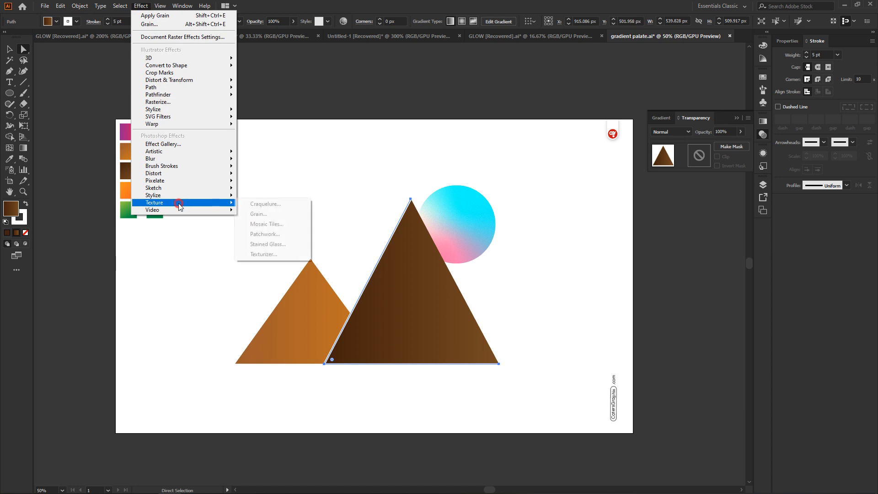
pyautogui.click(258, 214)
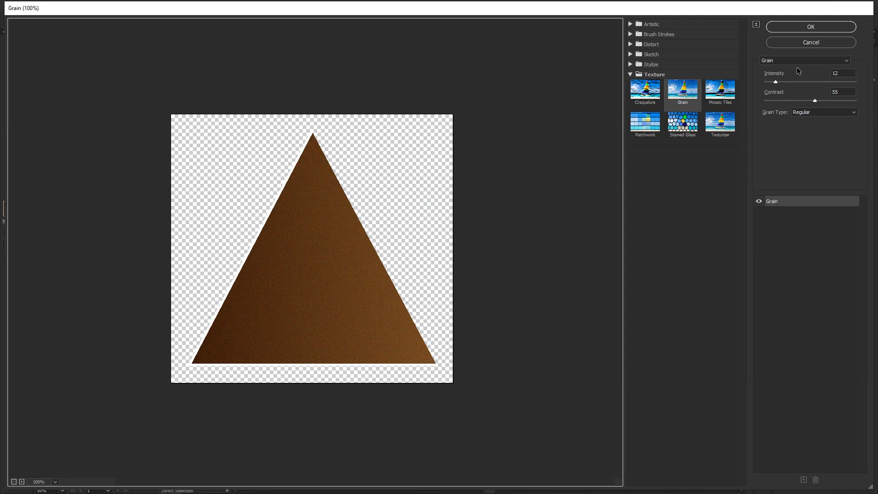
pyautogui.moveTo(776, 83)
pyautogui.mouseDown()
pyautogui.moveTo(785, 84)
pyautogui.moveTo(778, 83)
pyautogui.mouseUp()
pyautogui.click(807, 28)
pyautogui.click(558, 280)
# Apply a Regular Grain texture to the small orange mountain with intensity about 8 and contrast 55
pyautogui.click(302, 315)
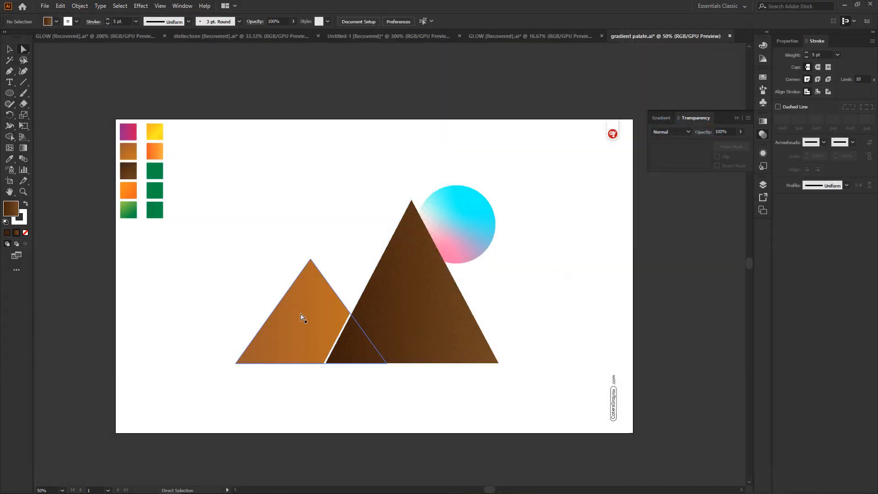
pyautogui.click(144, 7)
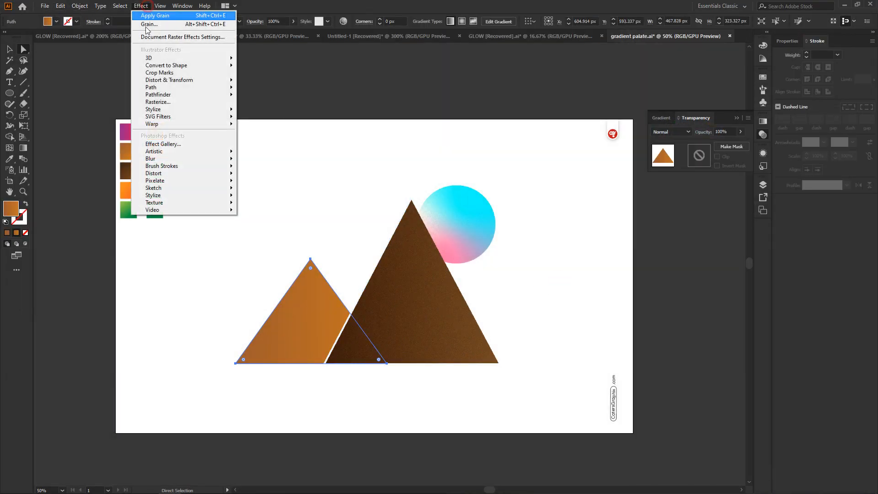
pyautogui.moveTo(180, 204)
pyautogui.click(280, 219)
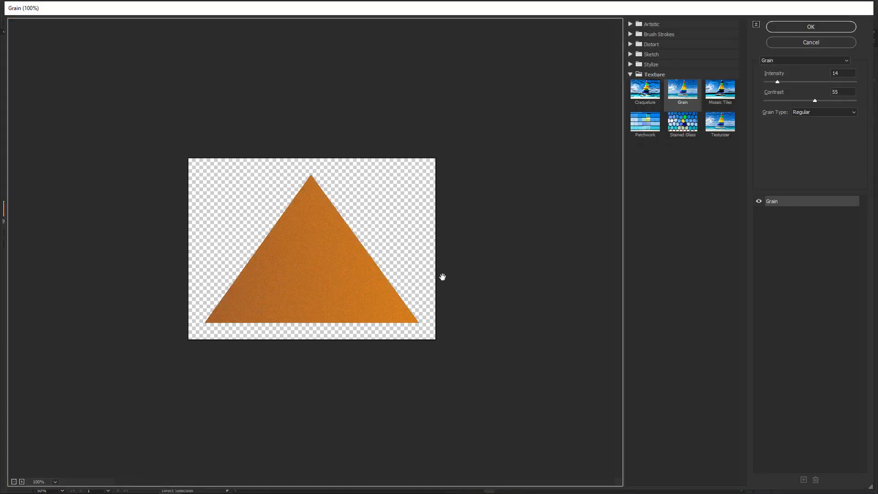
pyautogui.click(794, 82)
pyautogui.moveTo(795, 83); pyautogui.dragTo(772, 85)
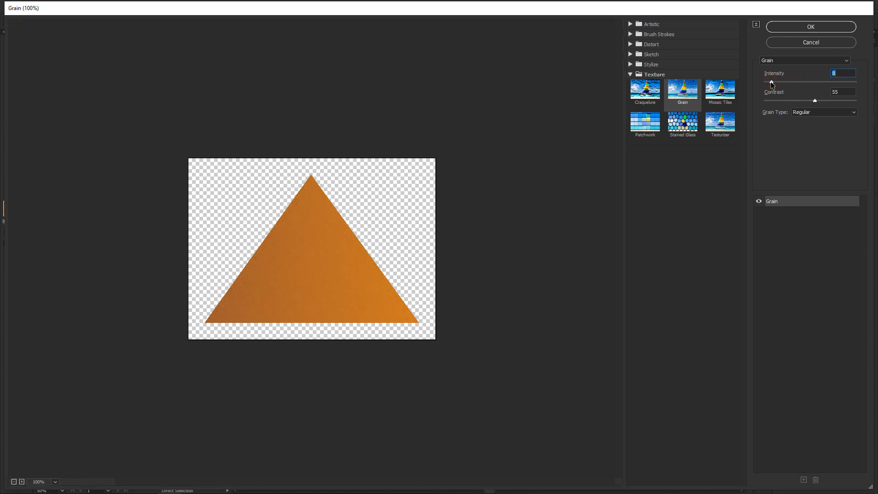
pyautogui.click(801, 27)
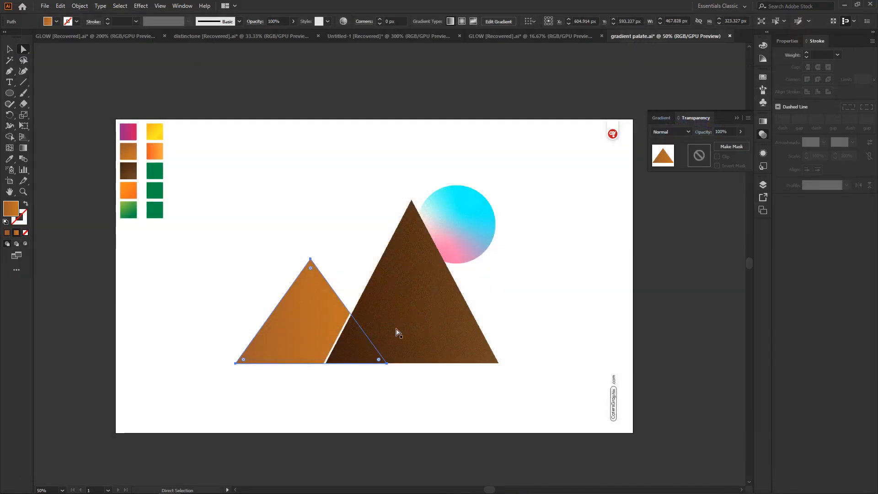
pyautogui.click(577, 222)
# Select both mountains and the sun together
pyautogui.moveTo(226, 166); pyautogui.dragTo(536, 421)
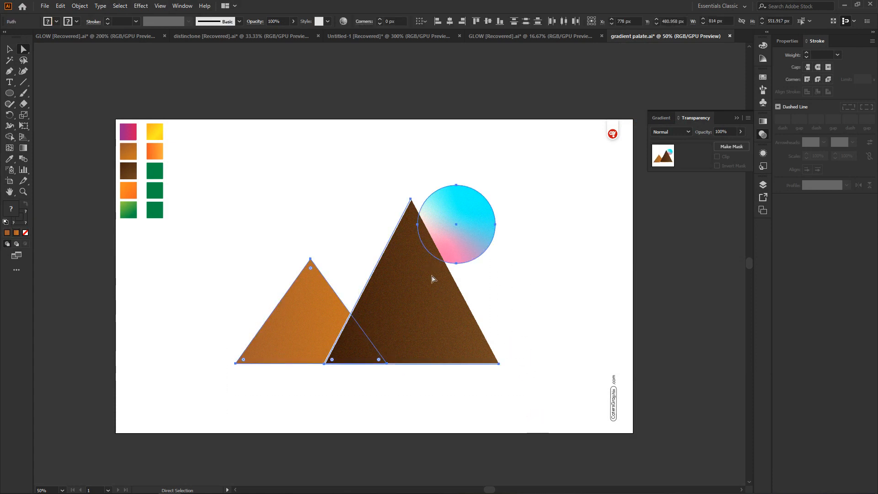
pyautogui.click(557, 222)
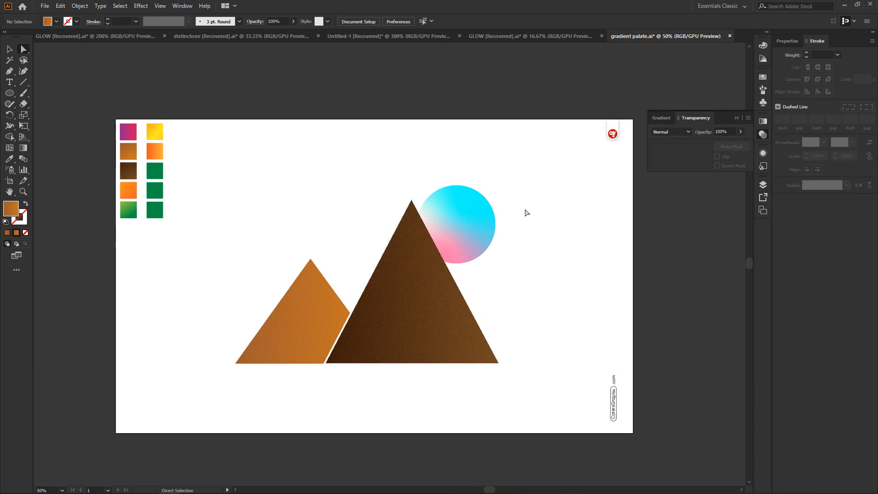
pyautogui.click(452, 233)
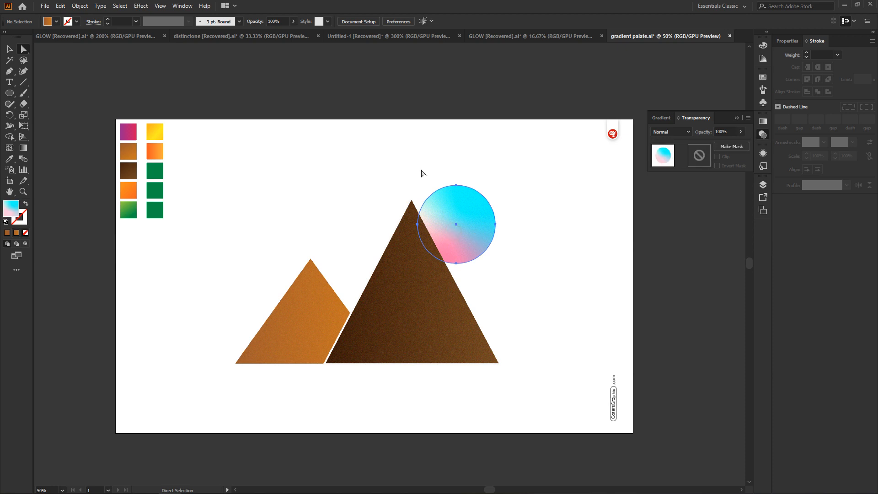
pyautogui.moveTo(200, 152); pyautogui.dragTo(560, 394)
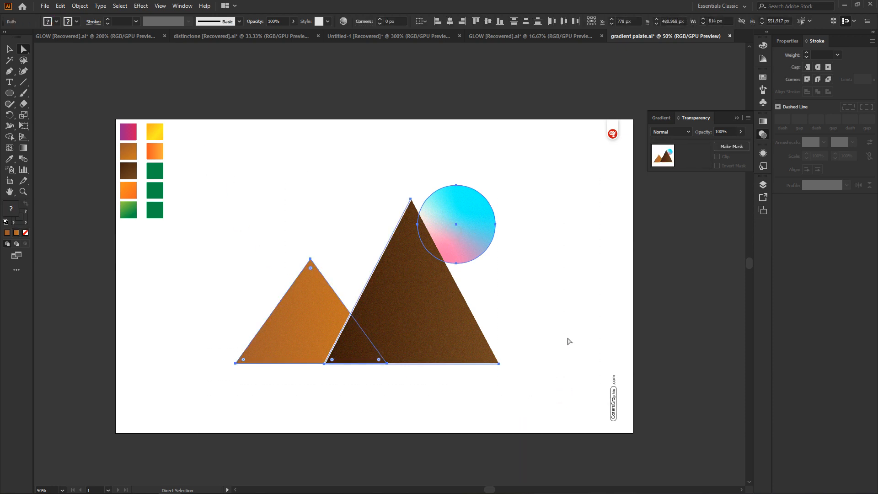